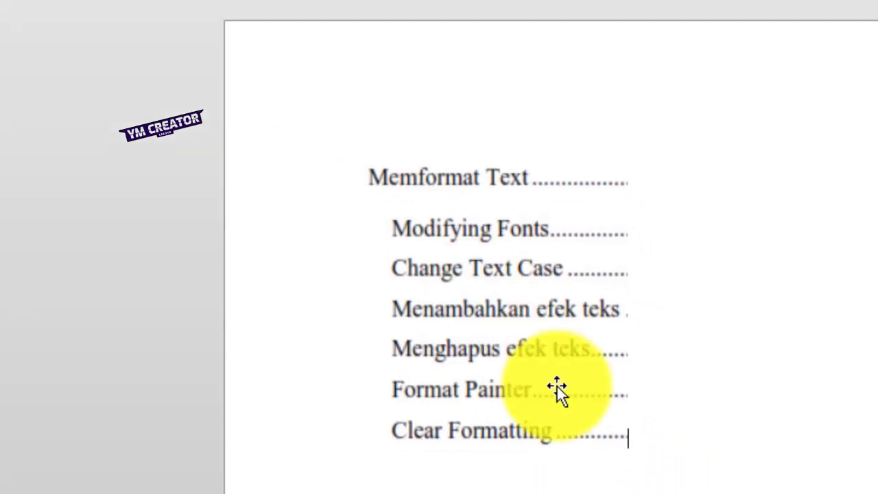
Add the line "Modifying Font" below the list of topics, leaving blank space after the list
key("Down")
key("Return")
key("Return")
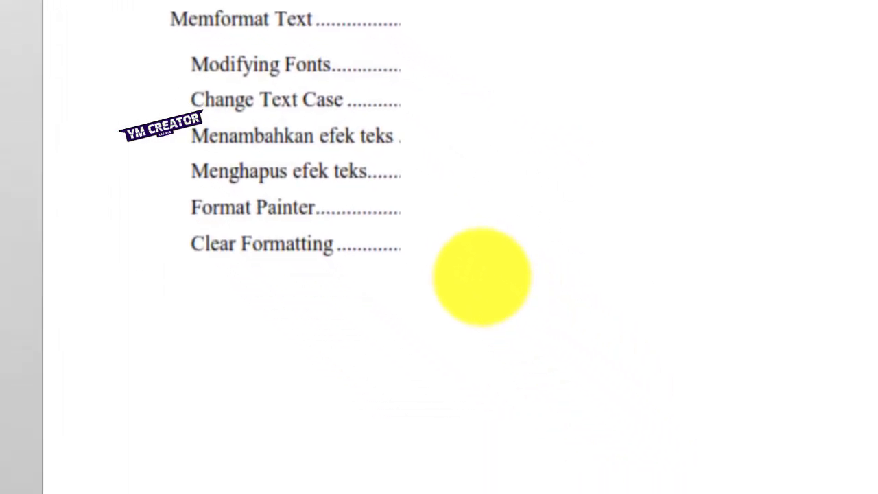
type("Modifi")
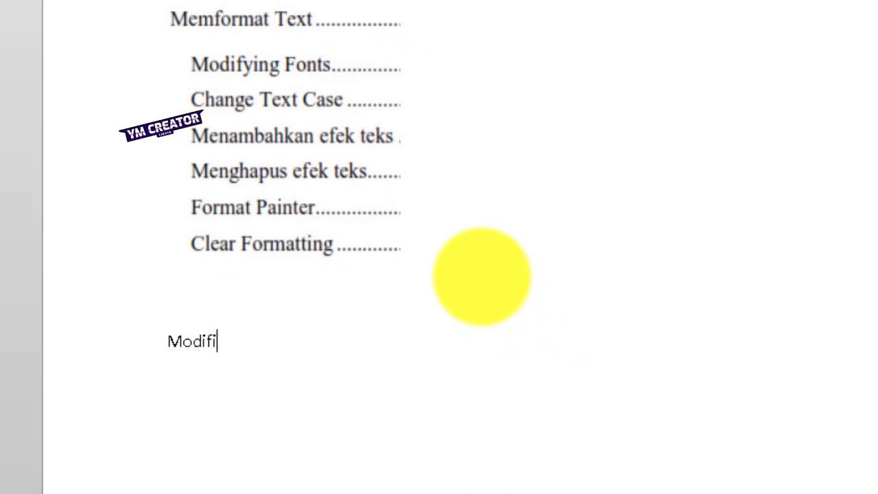
key("BackSpace")
type("ying Font")
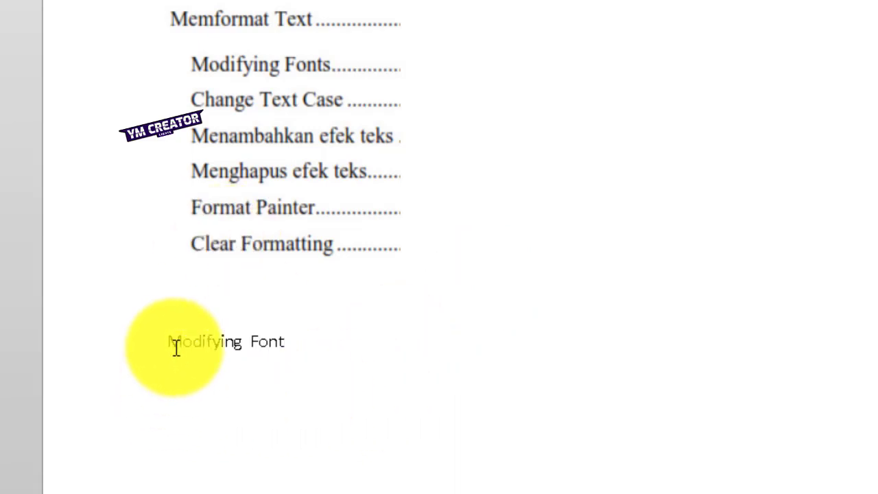
Open the full font settings for the "Modifying Font" line and reposition the dialog over the page
left_click_drag(169, 341, 283, 346)
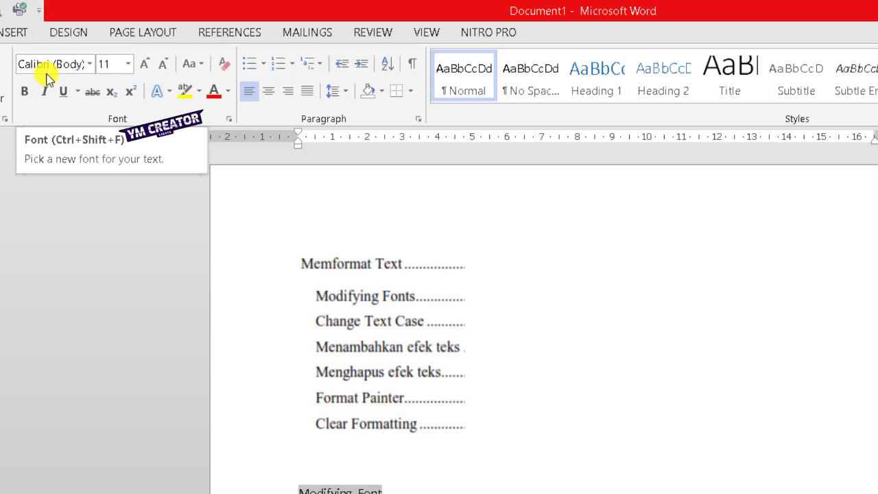
left_click(230, 120)
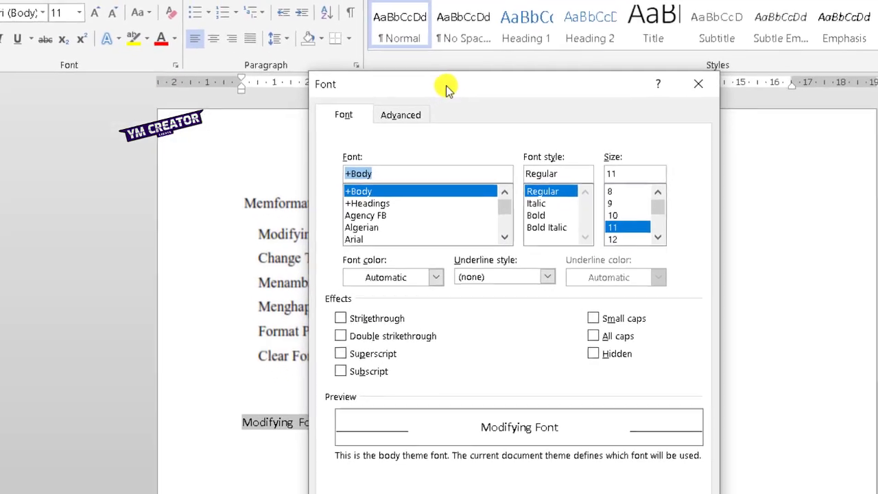
left_click_drag(507, 138, 478, 173)
left_click_drag(363, 72, 300, 39)
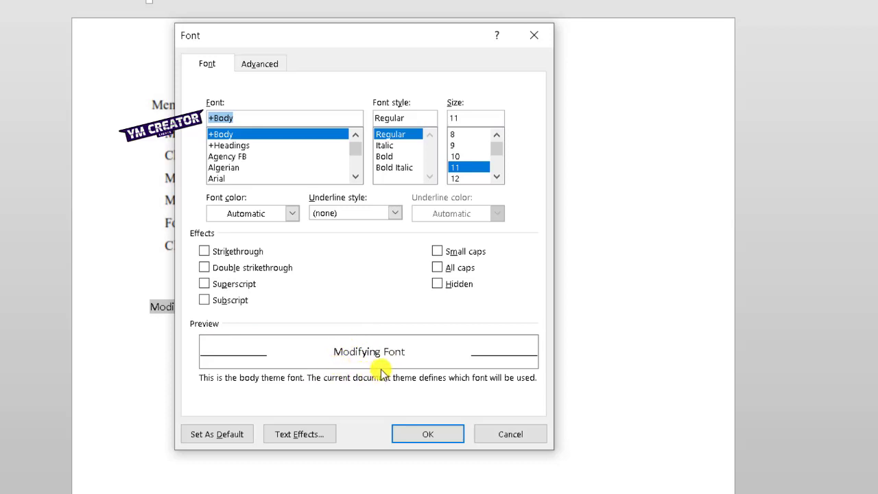
Preview successive typefaces from +Headings onward and choose Bodoni MT for the "Modifying Font" text
left_click(232, 146)
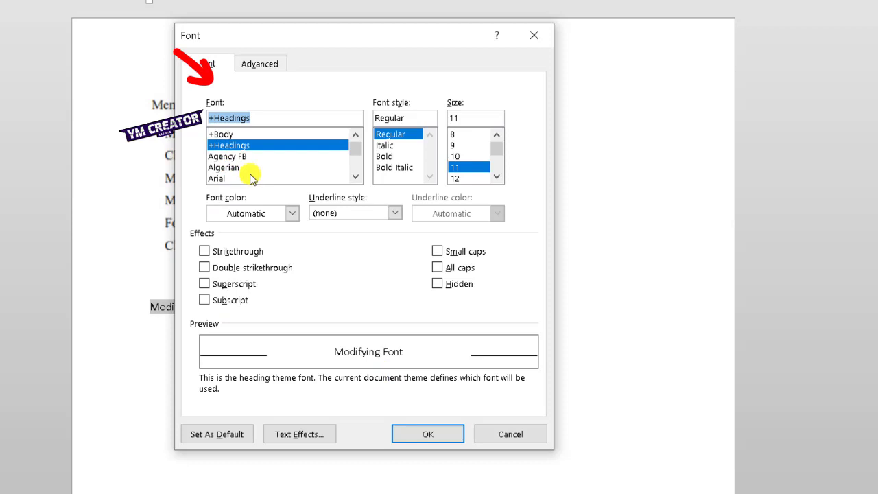
key("Down")
key("Down")
key("Down")
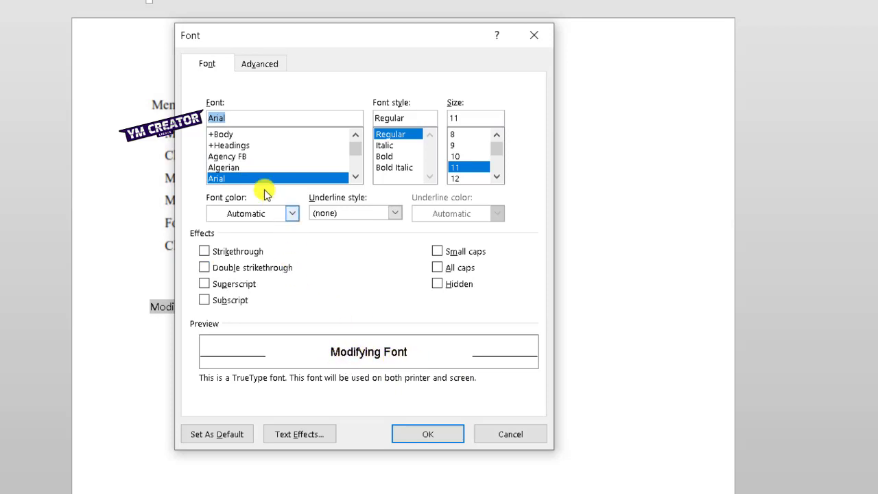
key("Down")
key("Down")
key("Down")
key("Down")
key("Down")
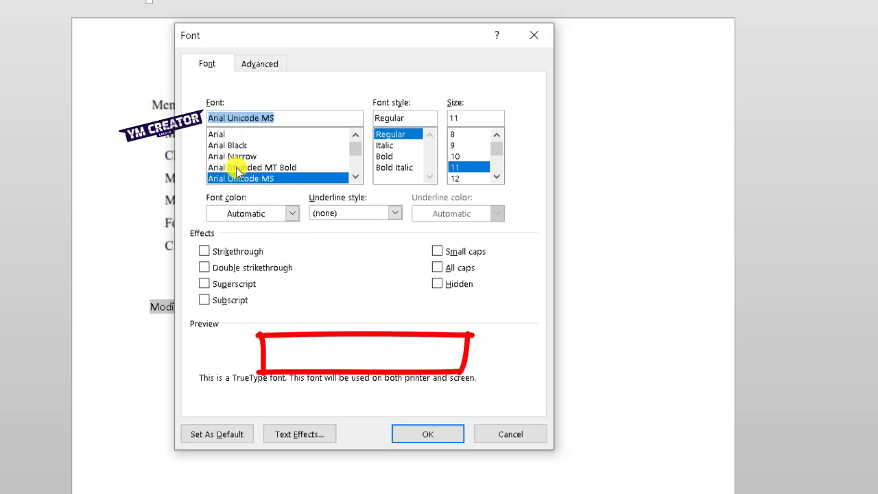
key("Down")
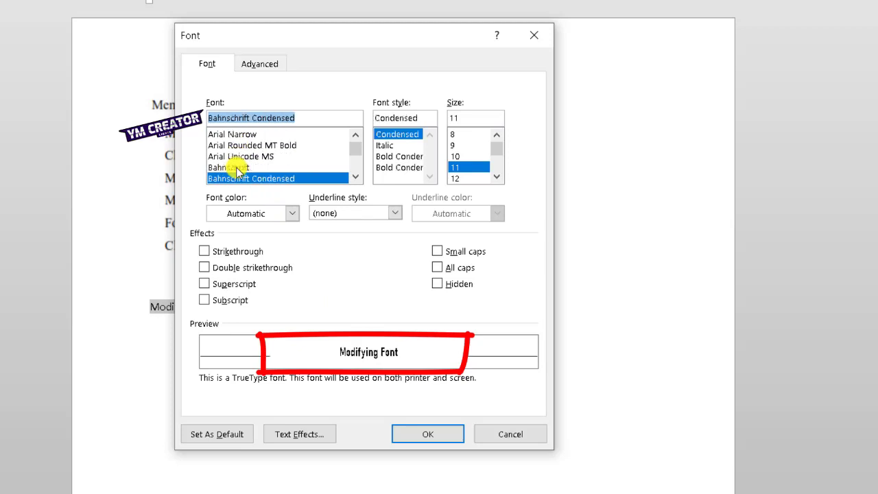
key("Down")
key("Down")
key("Down")
key("Down")
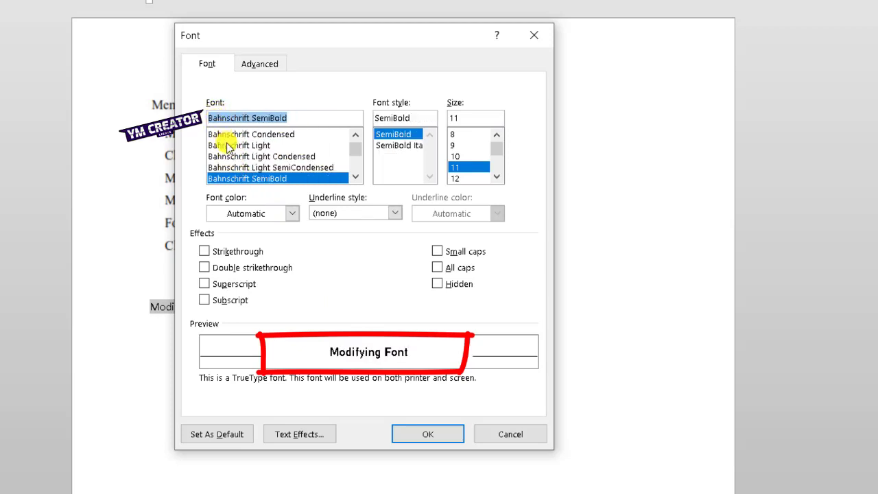
key("Down")
key("Down")
key("Down")
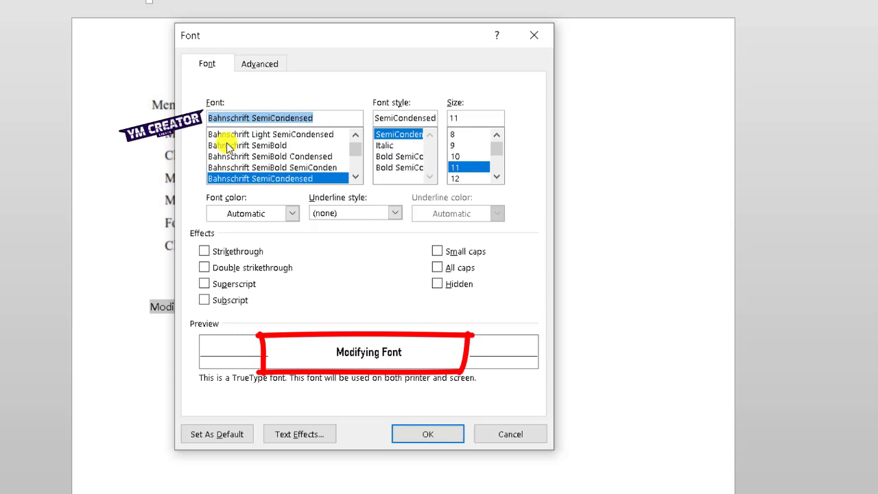
key("Down")
key("Down")
key("Down")
key("Down")
key("Down")
key("Down")
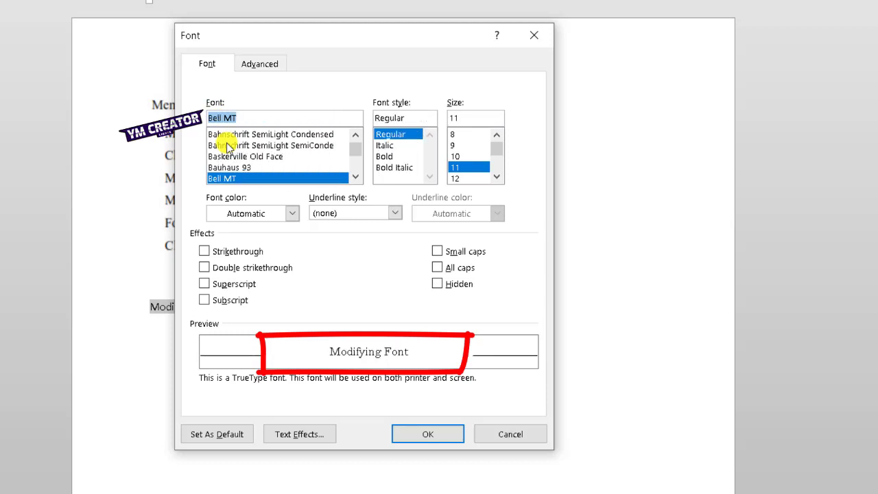
key("Down")
key("Down")
key("Down")
key("Down")
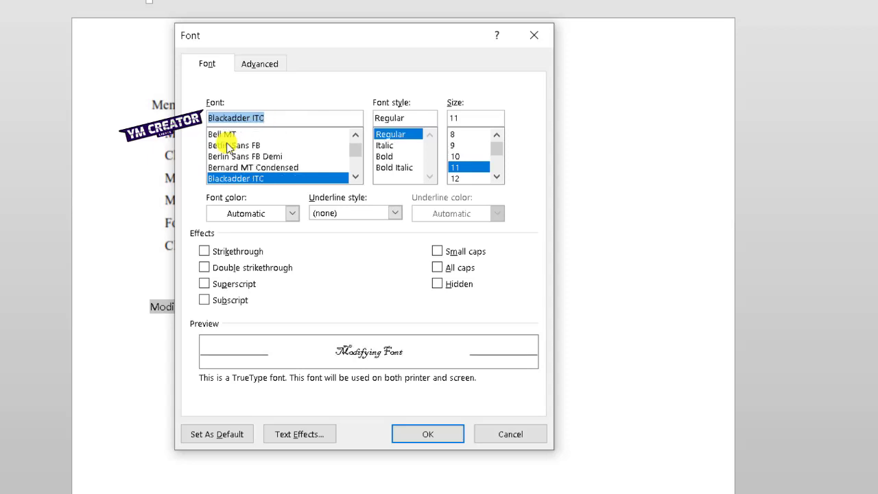
key("Down")
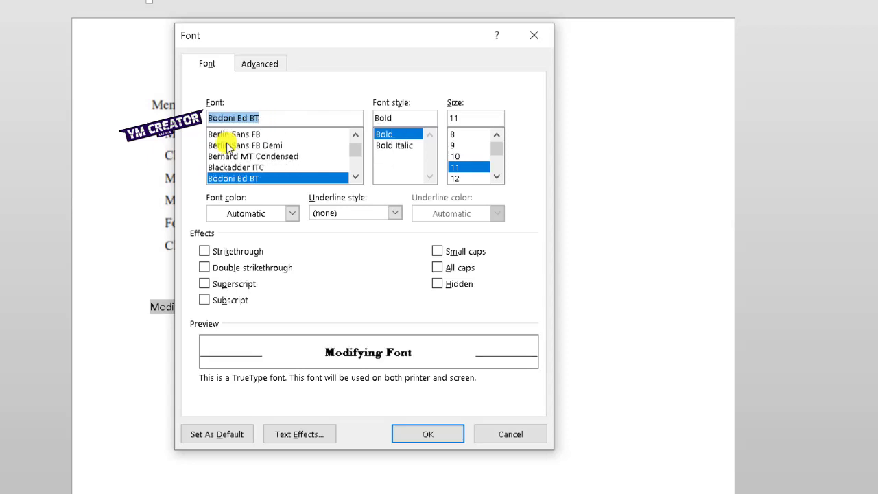
key("Down")
key("Down")
key("Down")
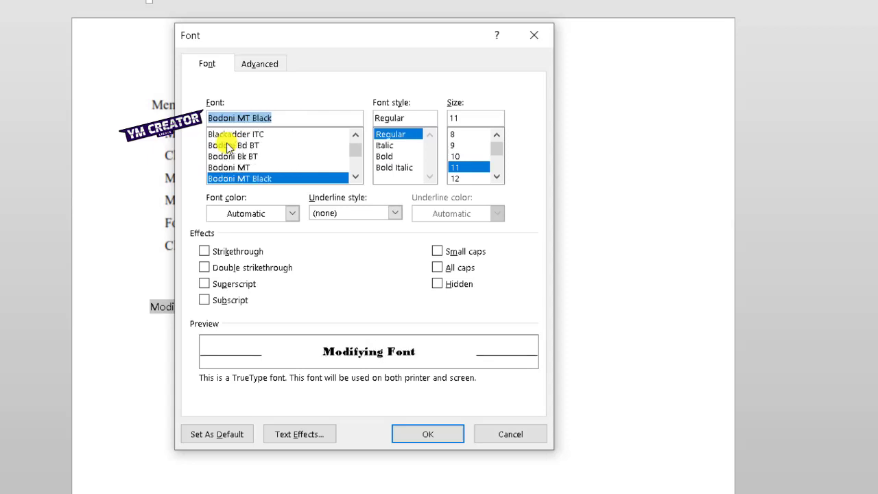
key("Up")
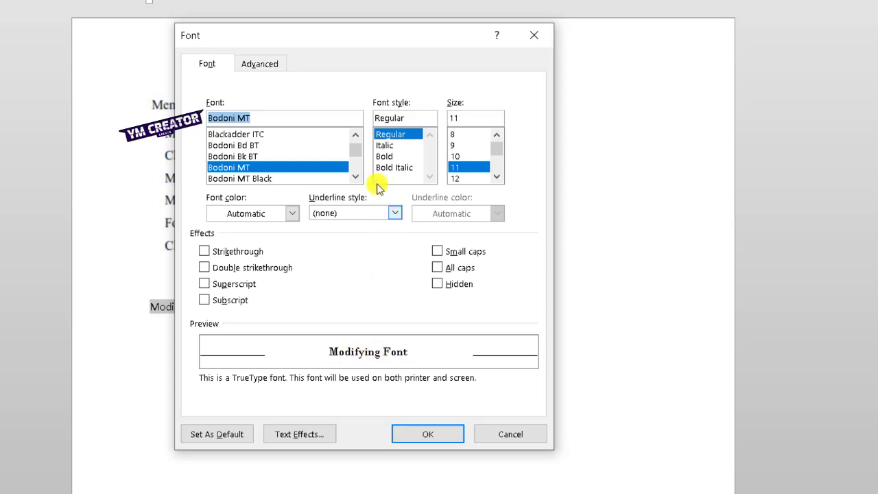
Preview the Italic and Bold font styles, and choose Bold Italic for the text
left_click(384, 145)
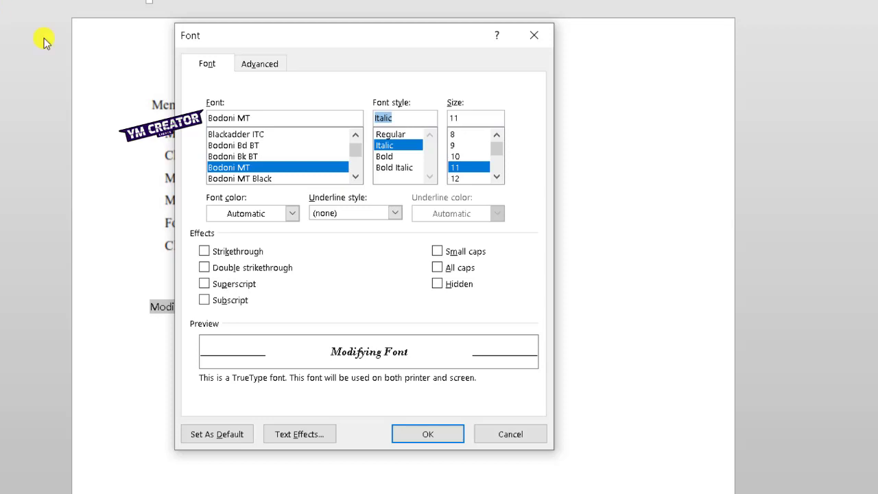
left_click(394, 158)
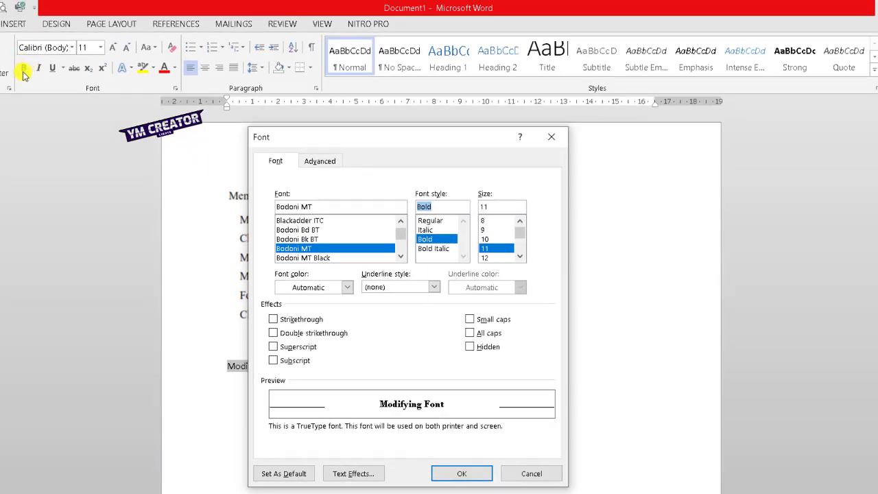
left_click(441, 249)
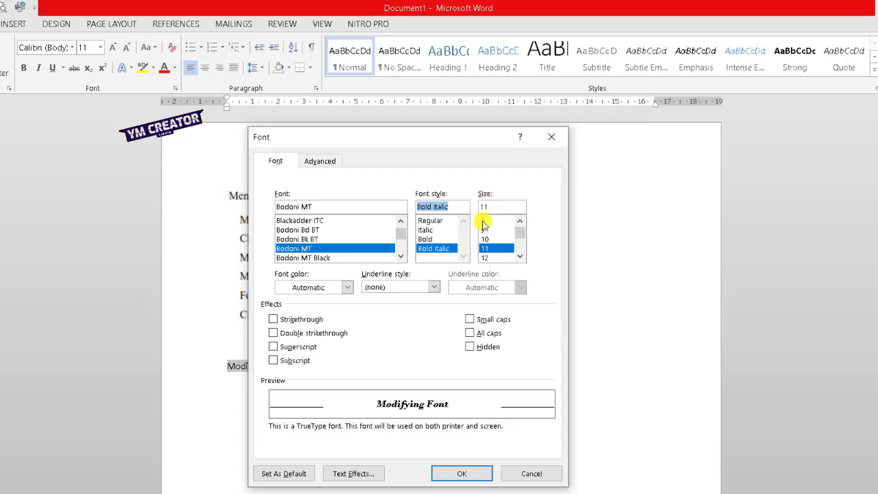
Preview the listed font sizes up to 72 and back down to 8
left_click(484, 249)
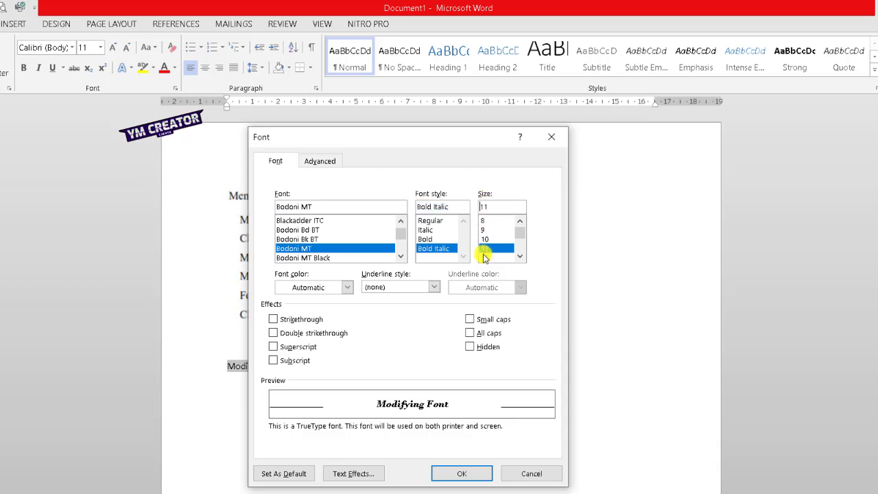
key("Down")
key("Down")
key("Down")
key("Down")
key("Down")
key("Down")
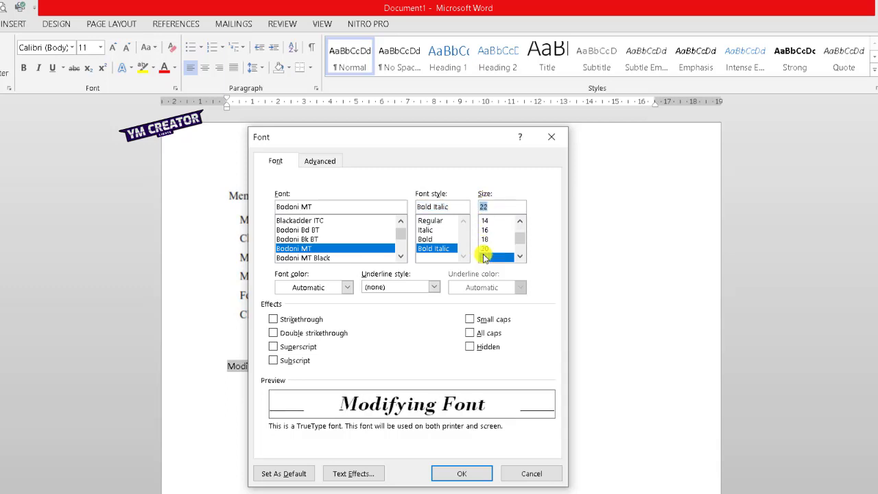
key("Down")
key("Down")
key("Down")
key("Down")
key("Down")
key("Down")
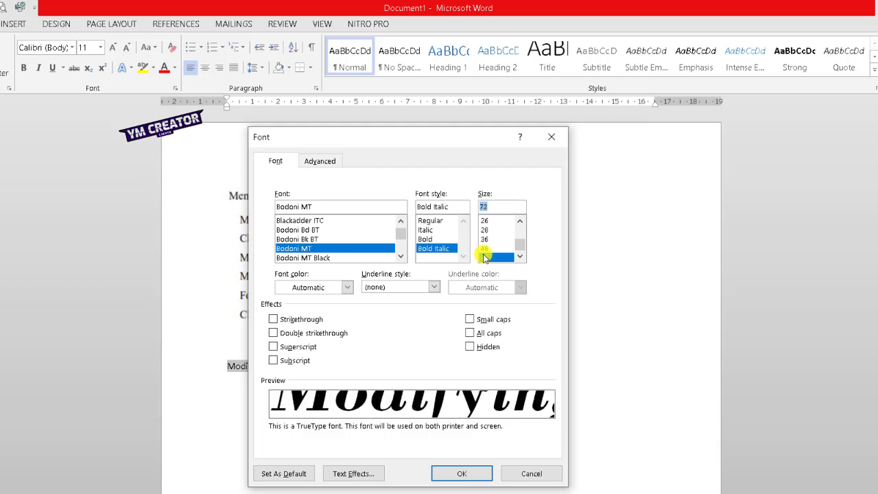
key("Up")
key("Up")
key("Up")
key("Up")
key("Up")
key("Up")
key("Up")
key("Up")
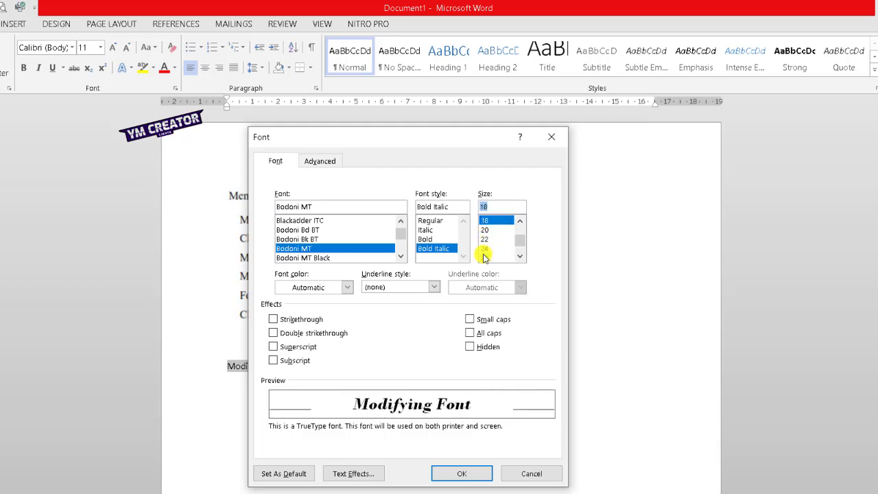
key("Up")
key("Up")
key("Up")
key("Up")
key("Up")
key("Up")
key("Up")
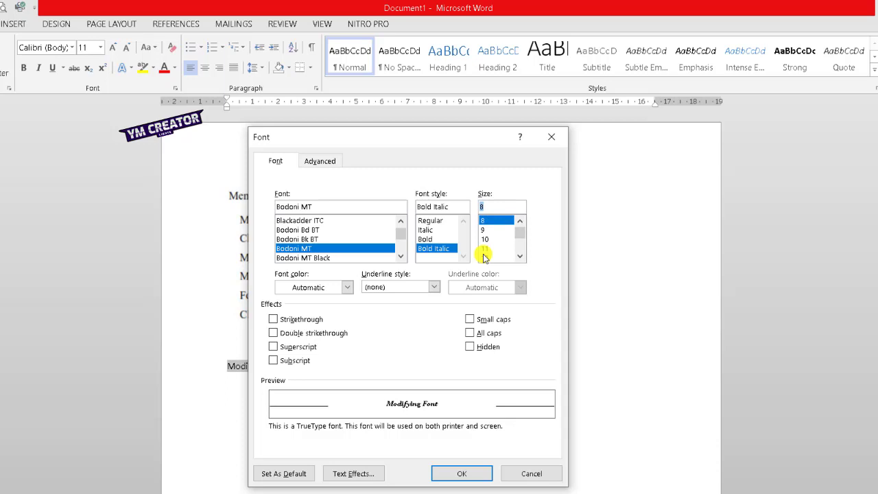
Try entering the font sizes 4, 1 and 8 by hand for the text
type("4")
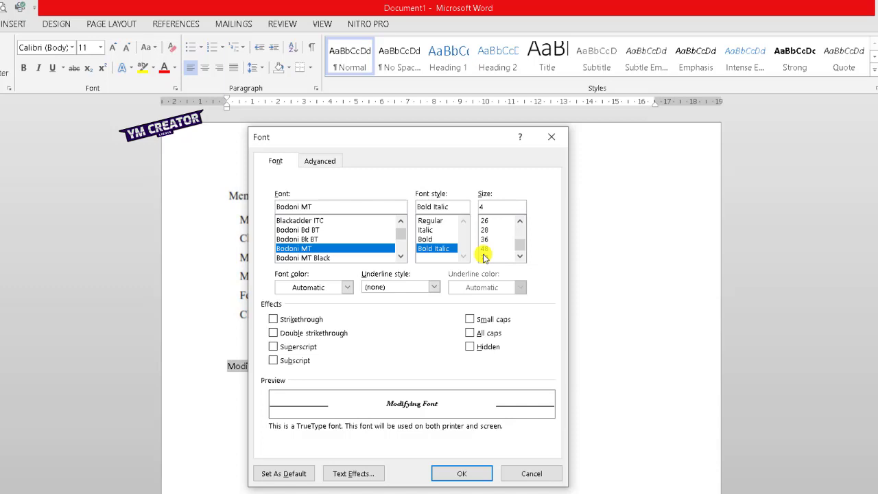
key("Tab")
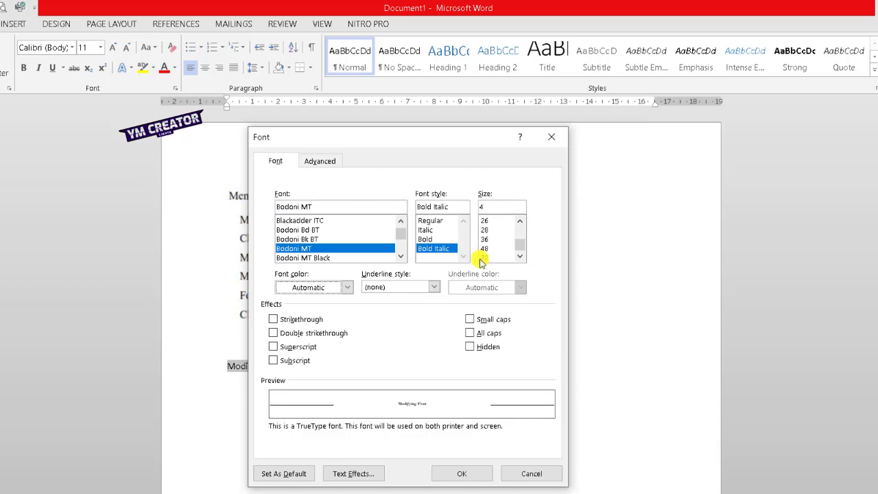
left_click_drag(485, 209, 468, 207)
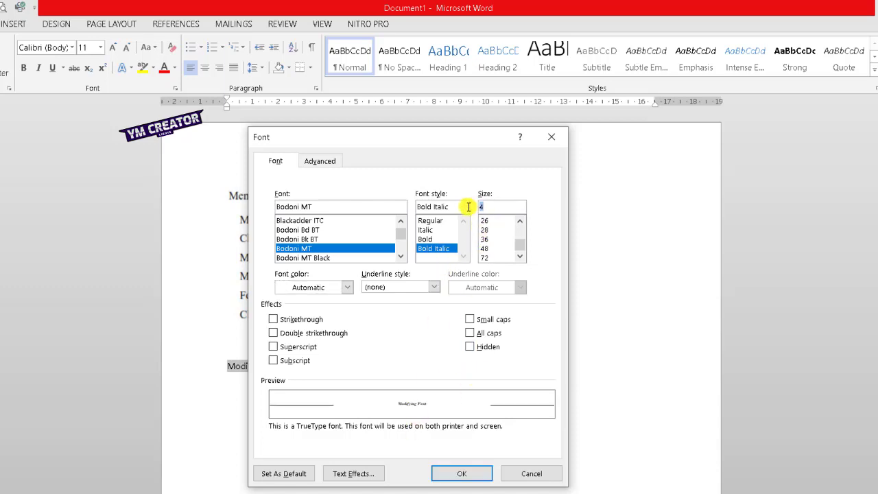
type("1")
key("Tab")
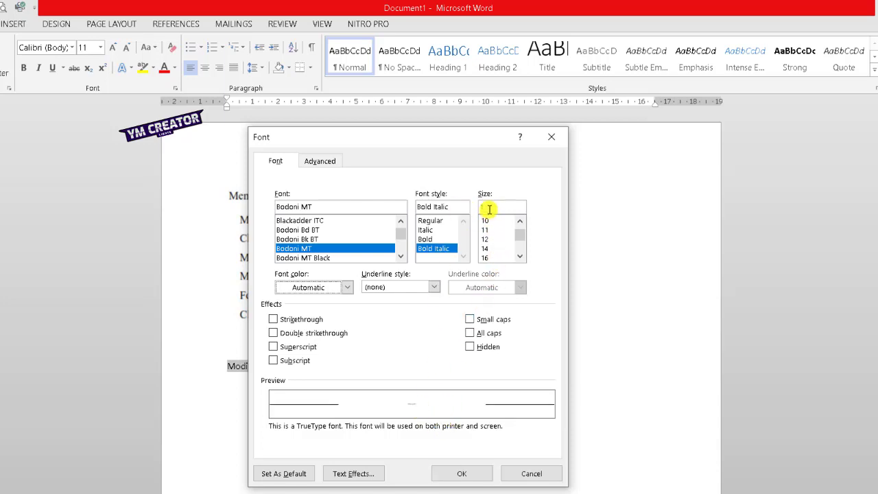
left_click_drag(490, 209, 472, 209)
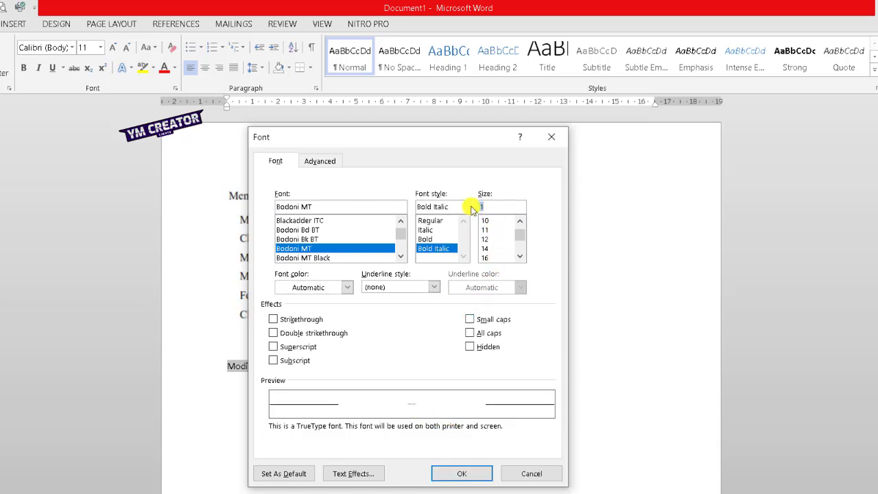
type("8")
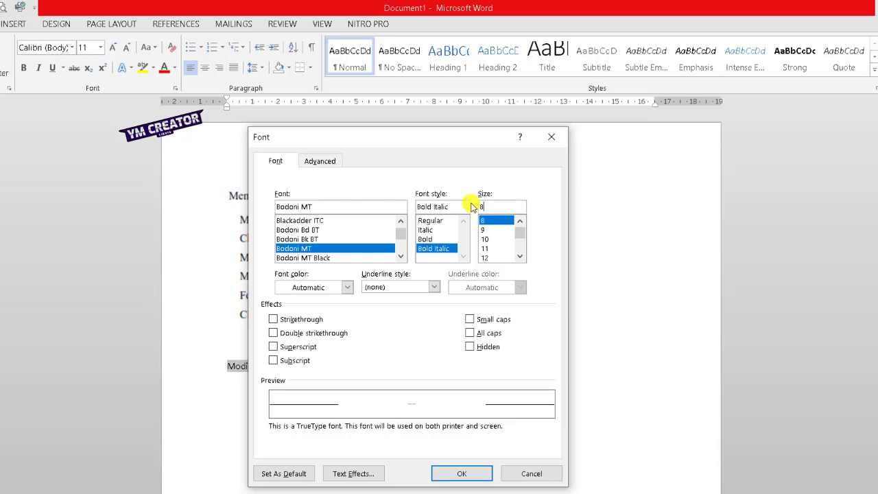
Set the font size to 12 and the font color to the standard green
left_click(488, 239)
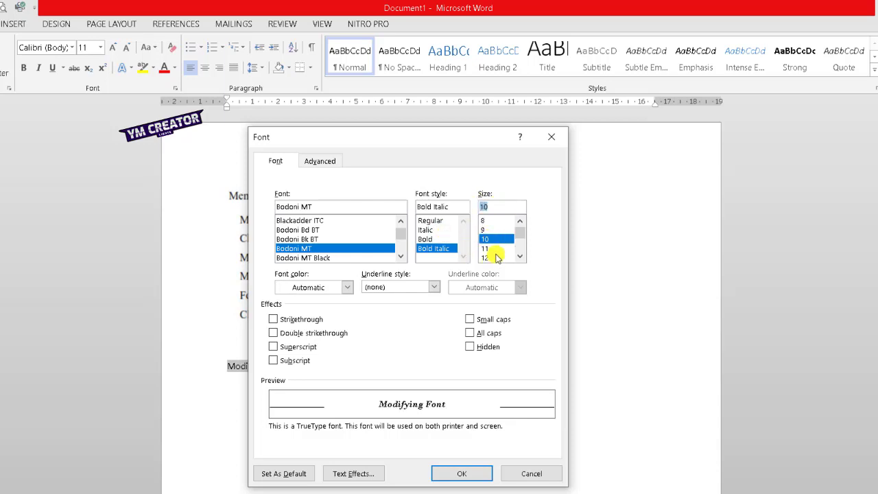
left_click(488, 257)
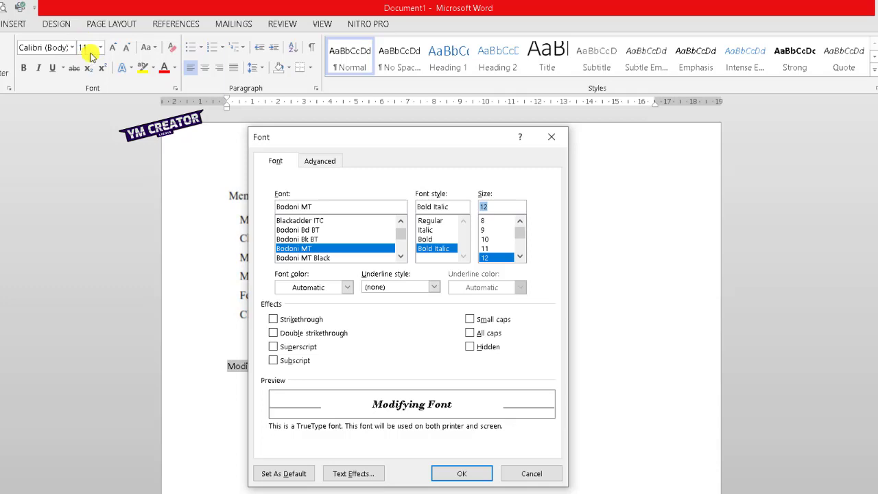
left_click(332, 289)
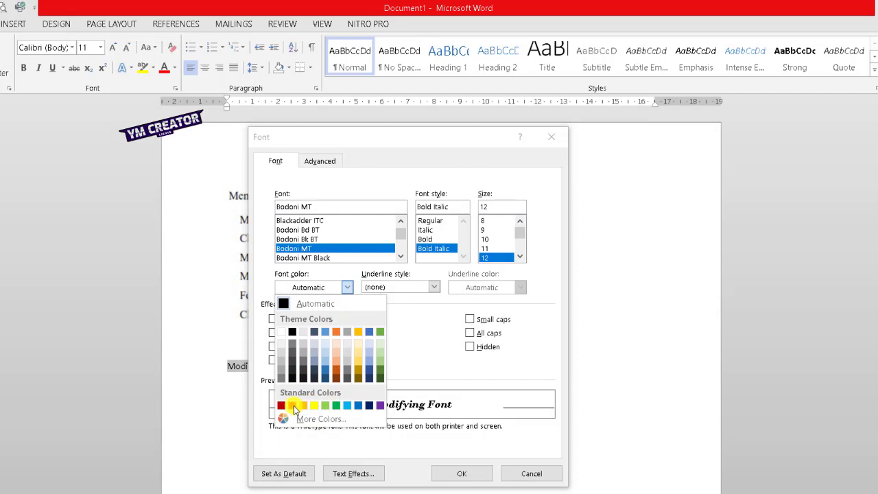
left_click(336, 406)
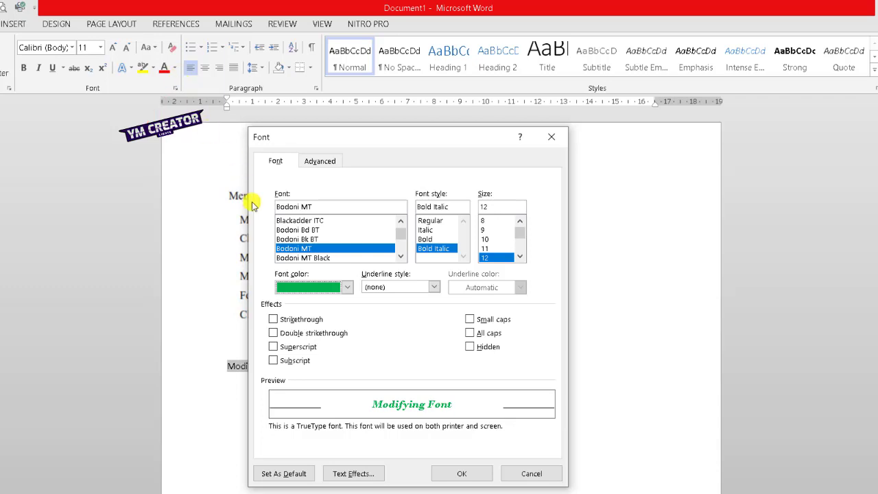
Try the Words only underline style, and choose the double wavy underline for the text
left_click(396, 286)
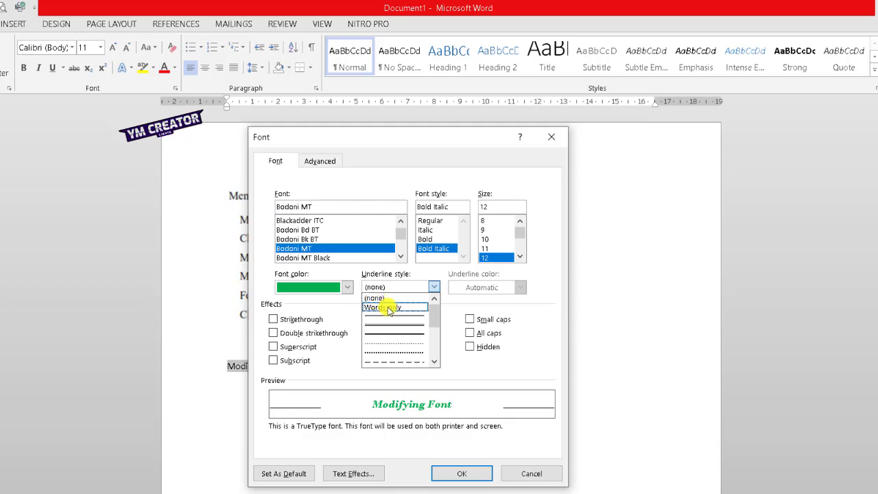
left_click(388, 308)
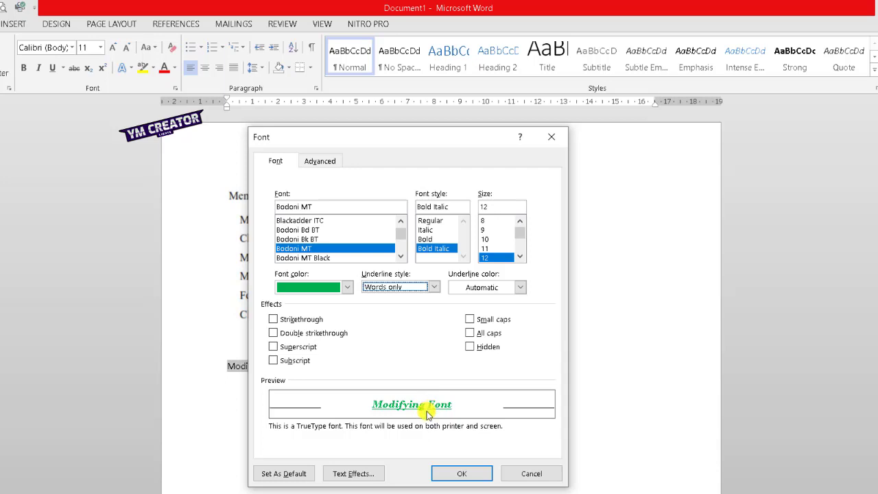
left_click(434, 286)
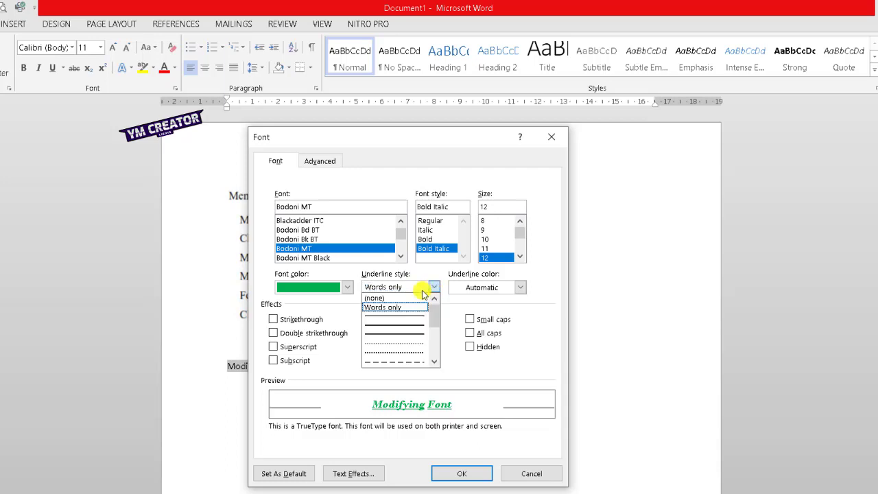
left_click(434, 362)
left_click(434, 362)
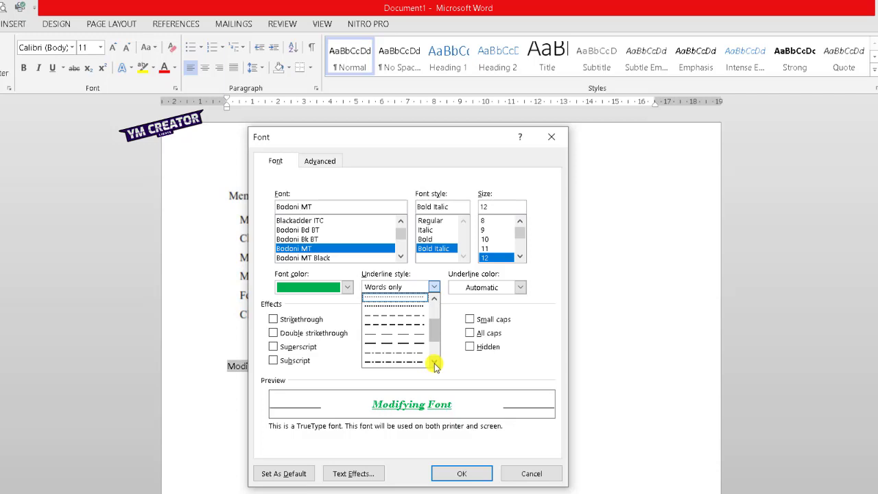
left_click(434, 362)
left_click(434, 362)
left_click(434, 362)
left_click(434, 363)
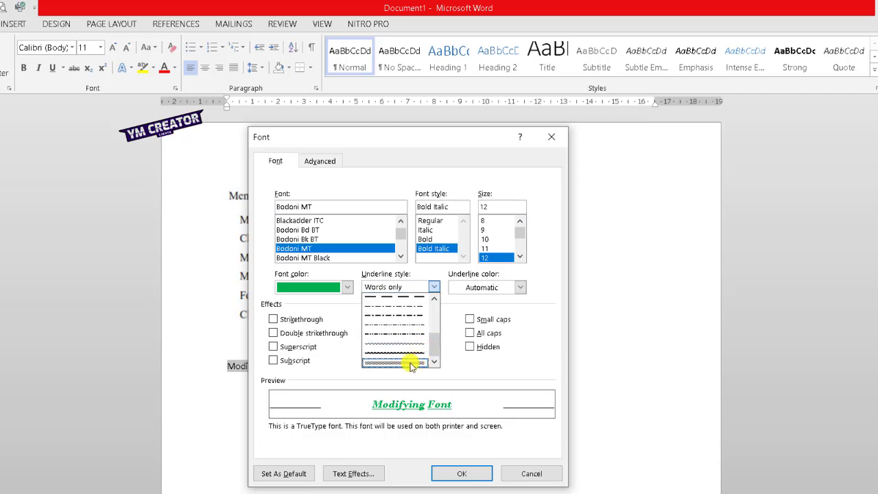
left_click(414, 362)
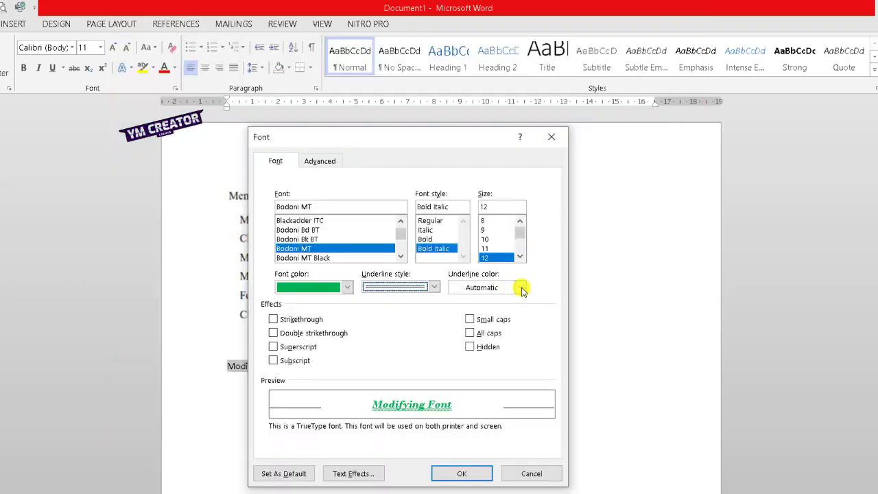
Try a light gold underline color, and set the underline color to the standard red
left_click(521, 288)
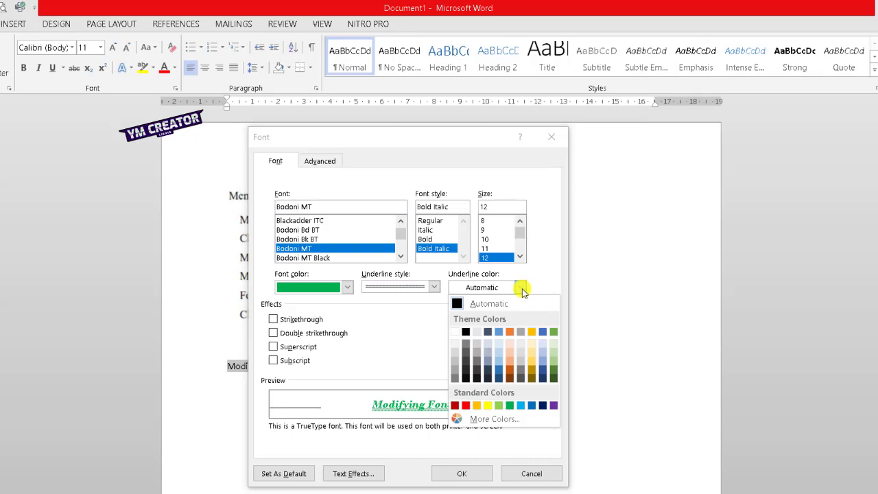
left_click(529, 360)
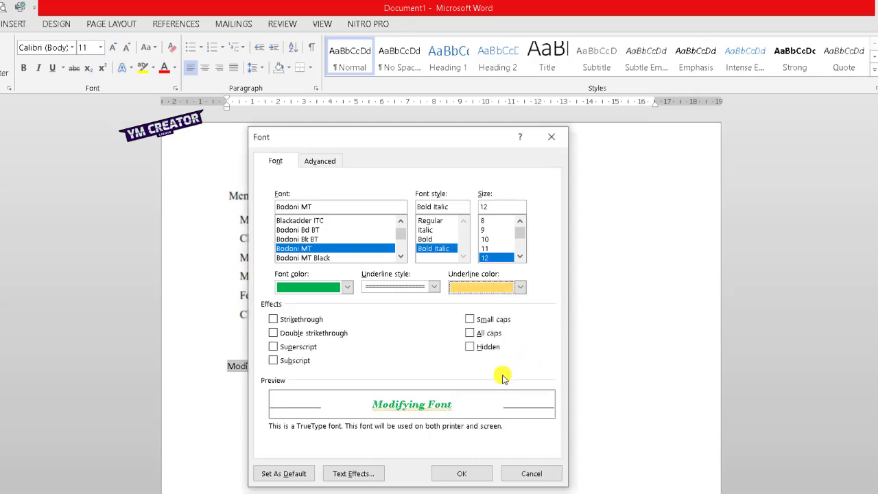
left_click(521, 288)
left_click(465, 406)
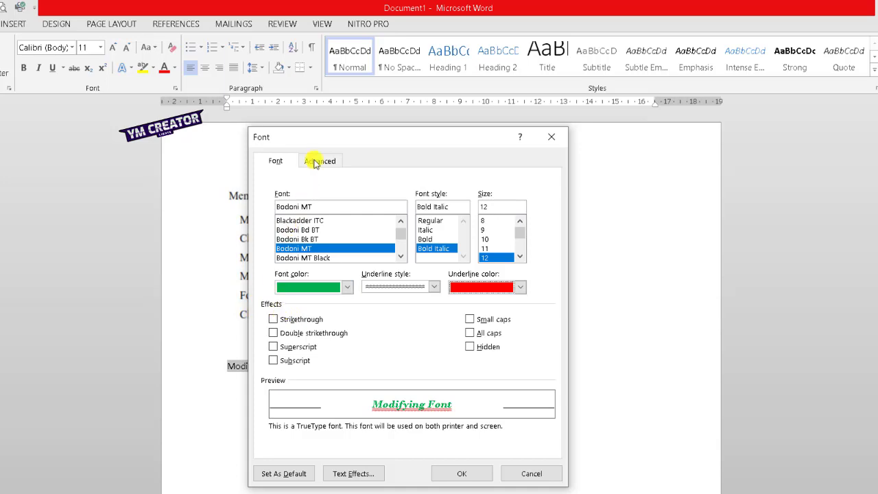
Preview the Strikethrough, Double strikethrough, Superscript and Subscript effects one at a time, clearing each again
left_click_drag(325, 137, 380, 137)
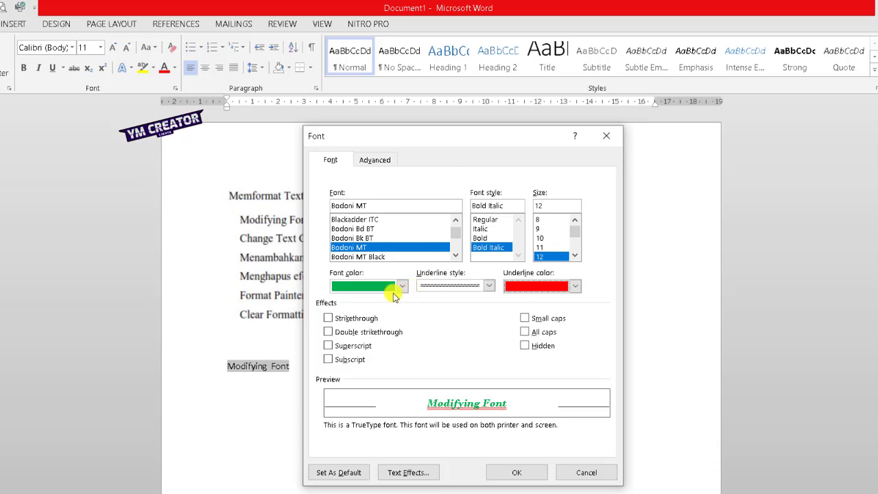
left_click(328, 320)
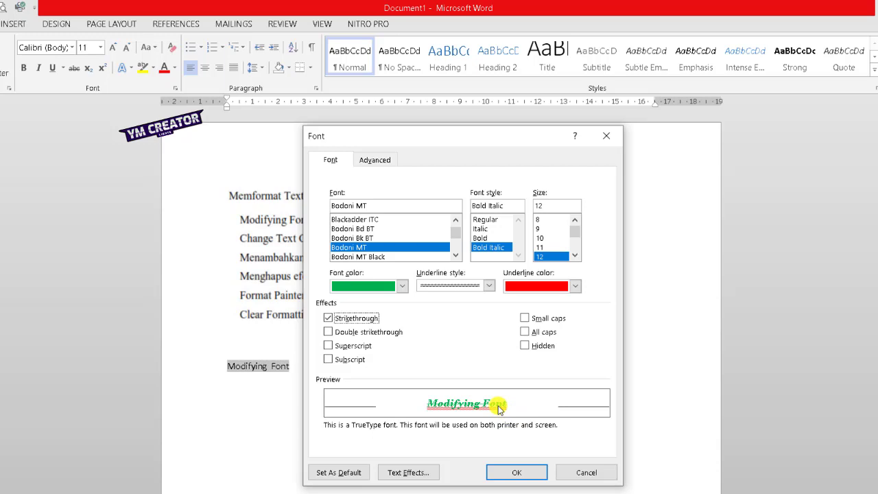
left_click(335, 319)
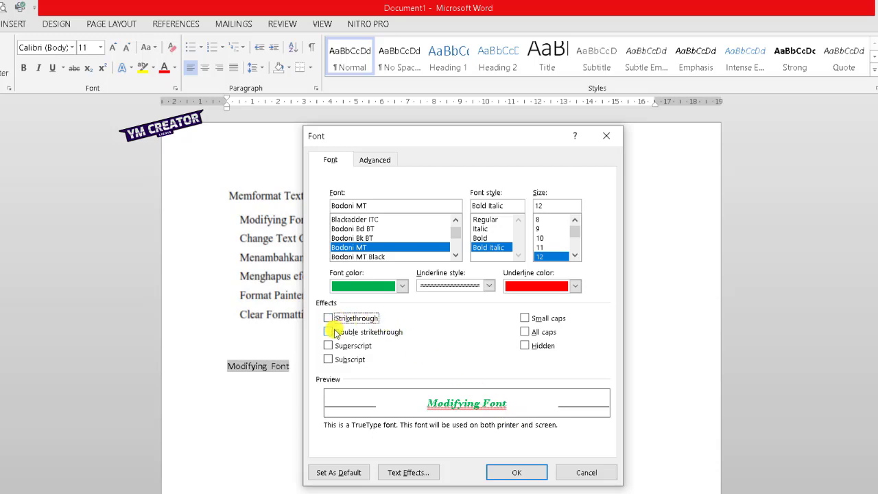
left_click(328, 334)
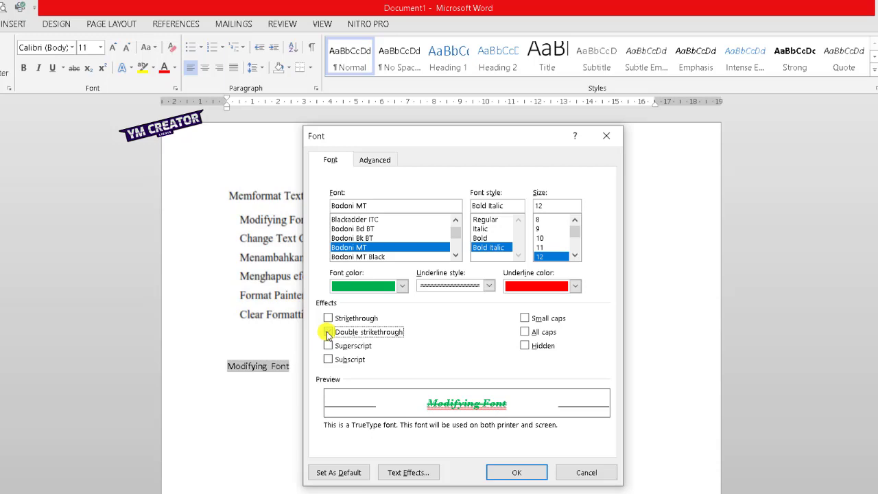
left_click(328, 334)
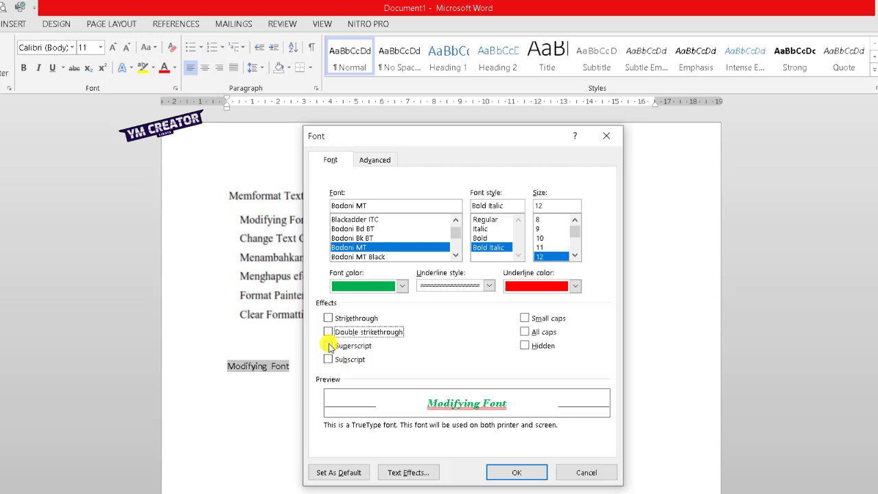
left_click(328, 346)
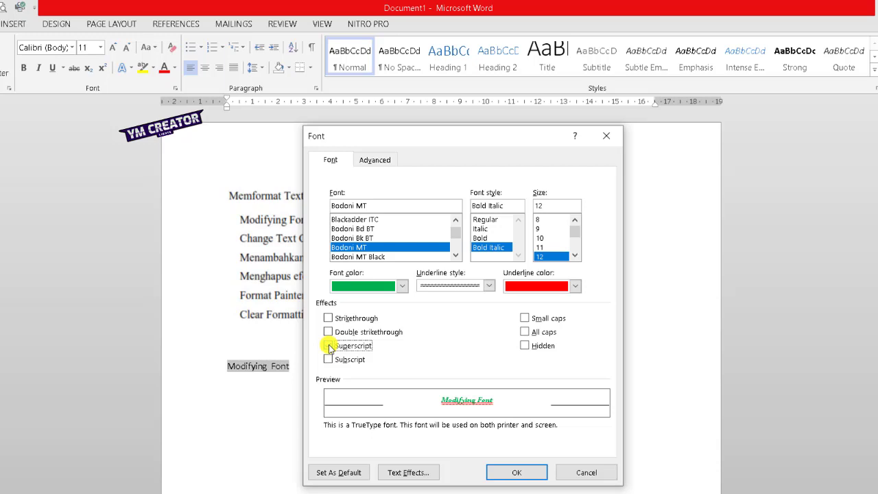
left_click(329, 345)
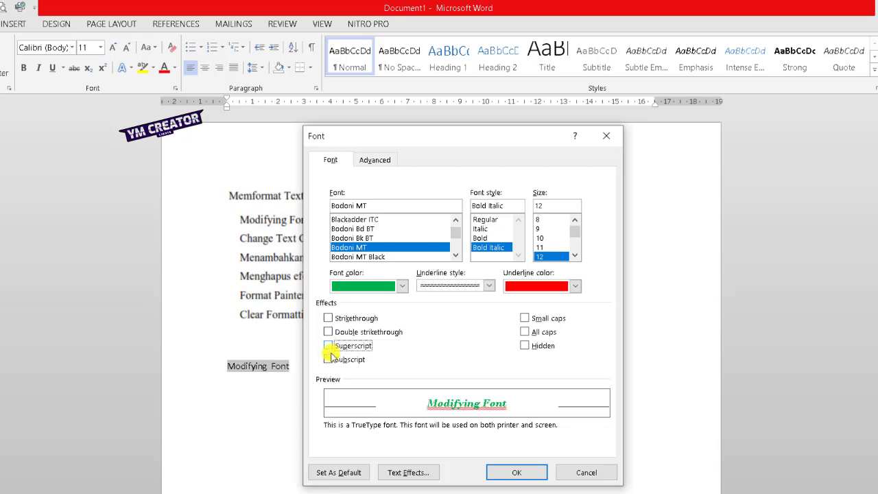
left_click(328, 359)
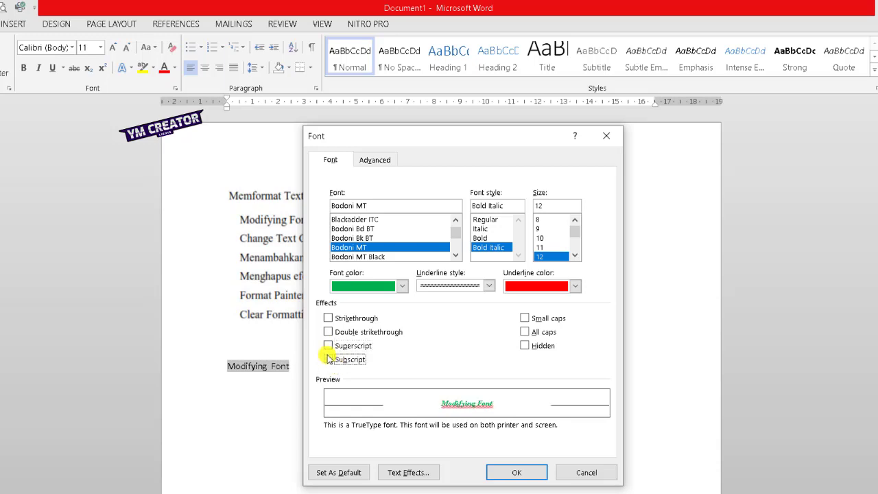
left_click(328, 359)
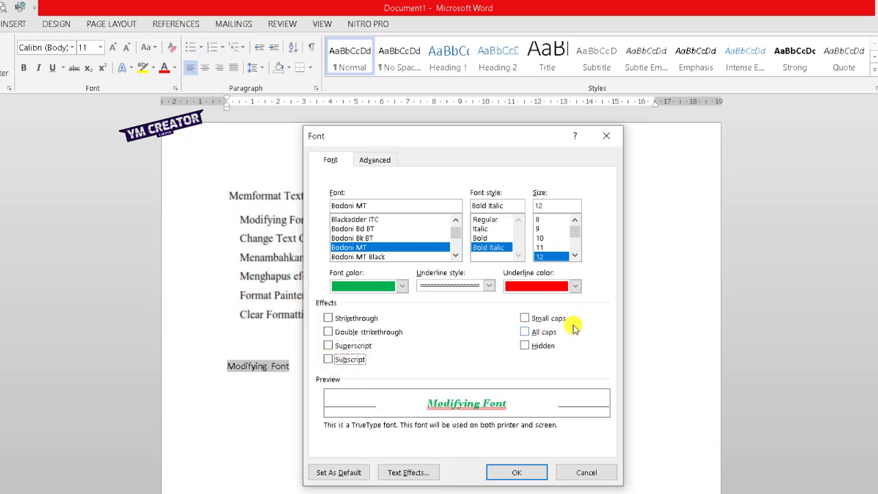
Preview the Small caps, All caps and Hidden effects one at a time, clearing each again
left_click(529, 321)
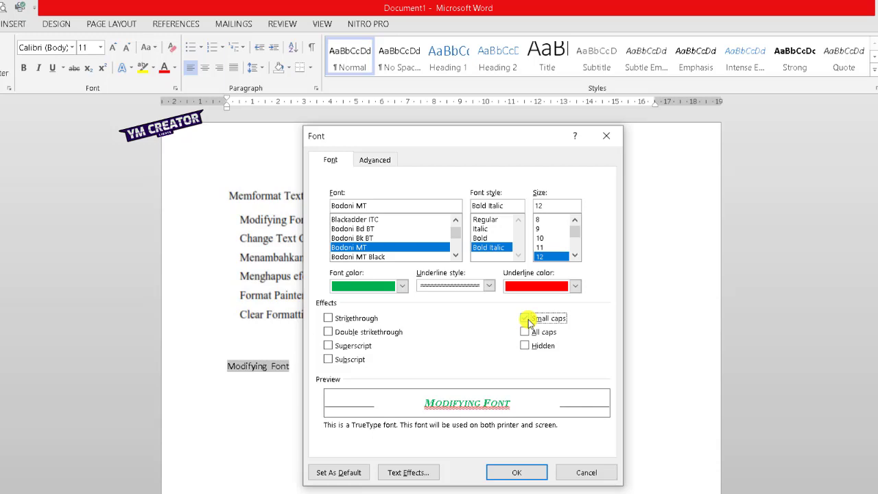
left_click(527, 319)
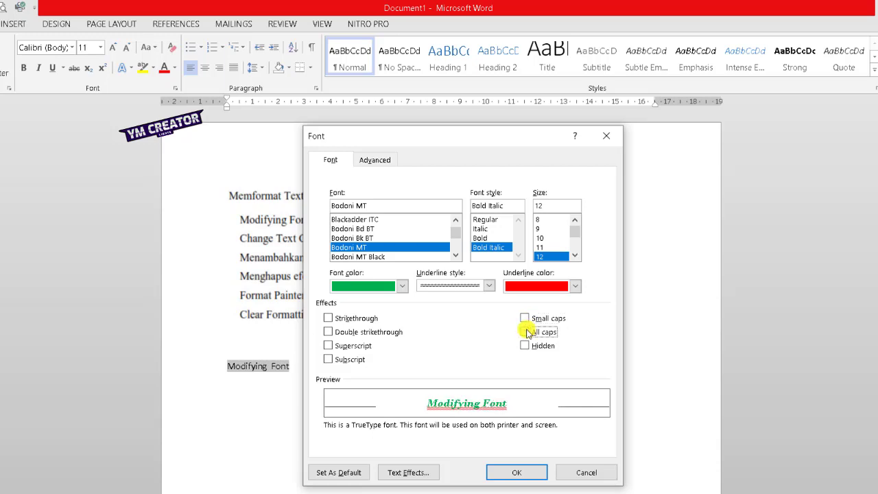
left_click(527, 332)
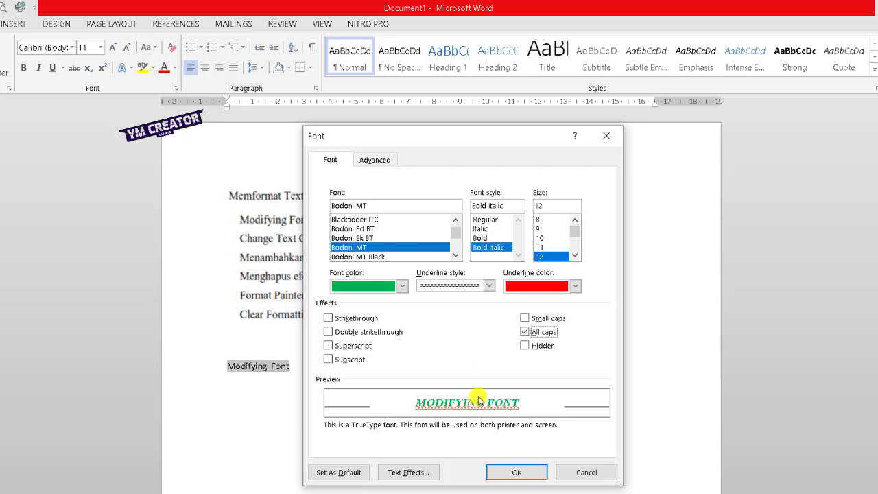
left_click(525, 332)
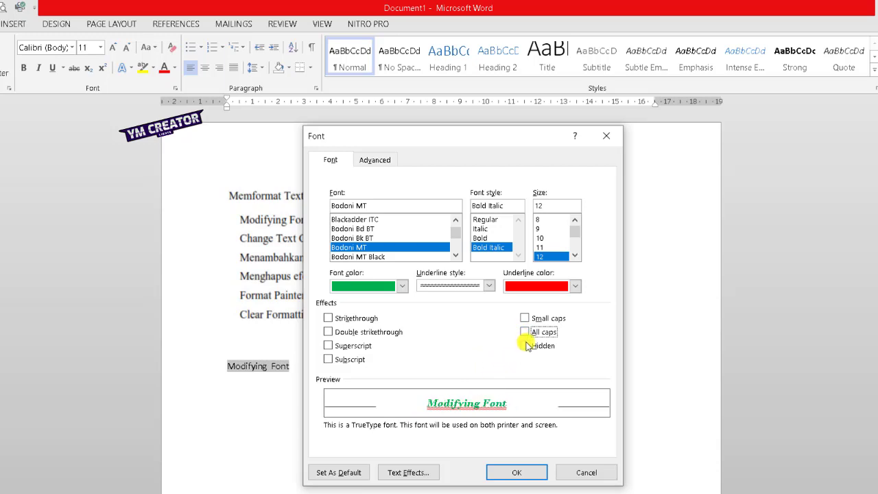
left_click(525, 346)
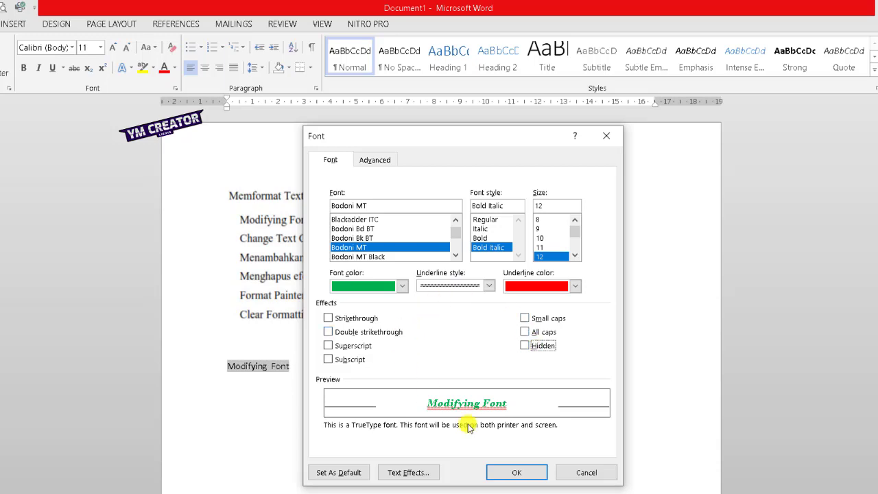
Enable the Double strikethrough effect and apply the font settings to the "Modifying Font" line
left_click(328, 333)
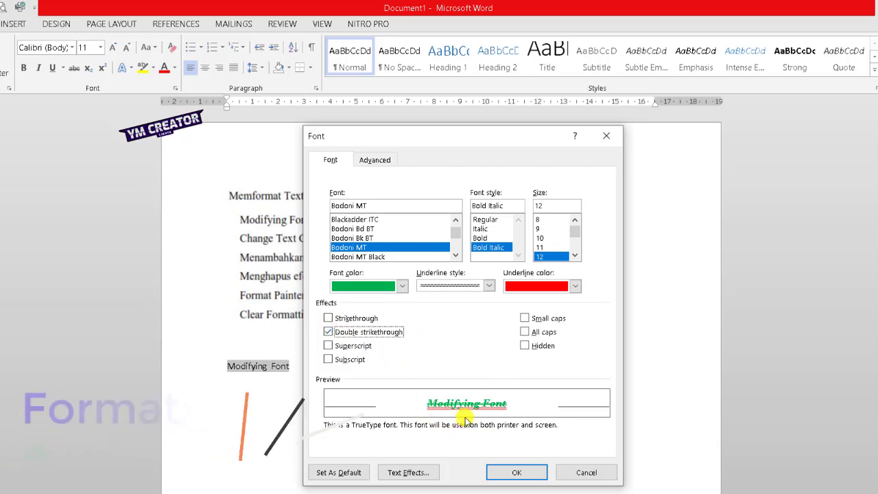
left_click(510, 472)
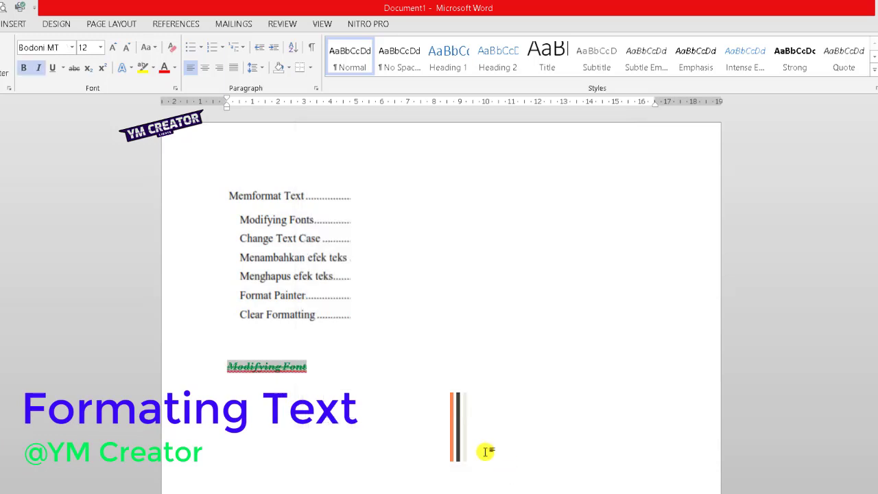
left_click(350, 378)
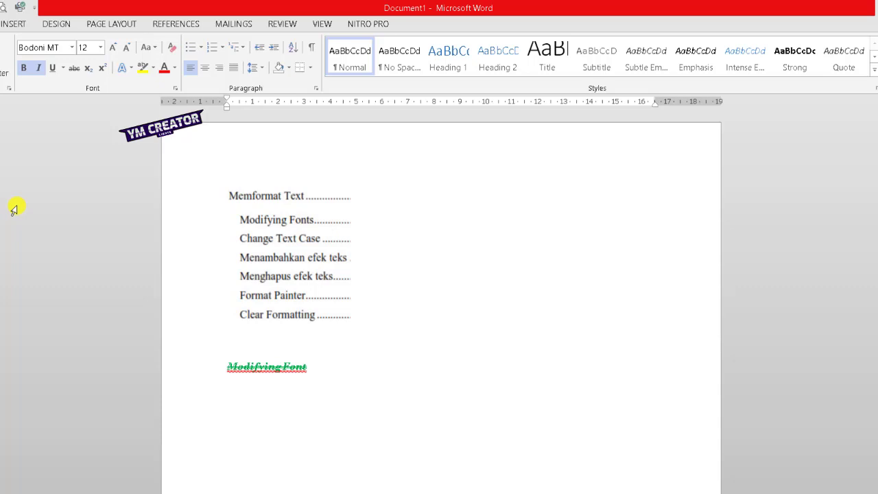
type("H2)")
key("shift+Left")
key("shift+Left")
key("shift+Left")
key("BackSpace")
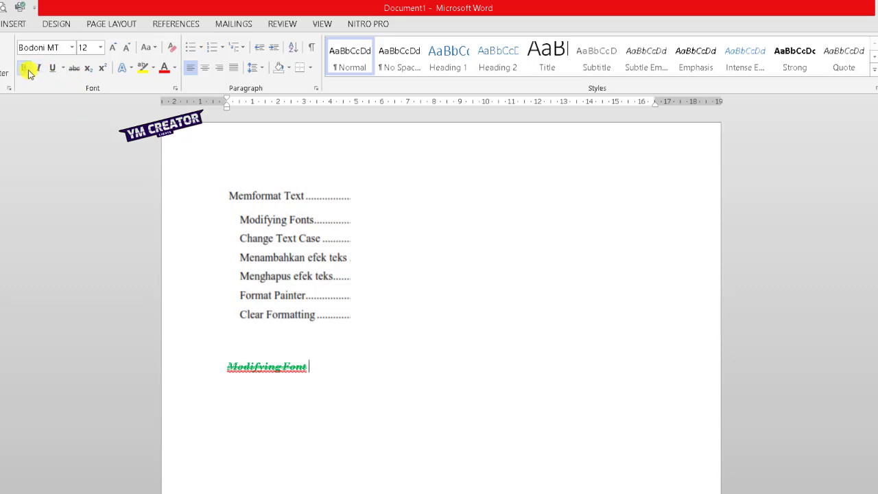
Add the text H20 after "Modifying Font" without bold or italic formatting
left_click(77, 67)
type("H")
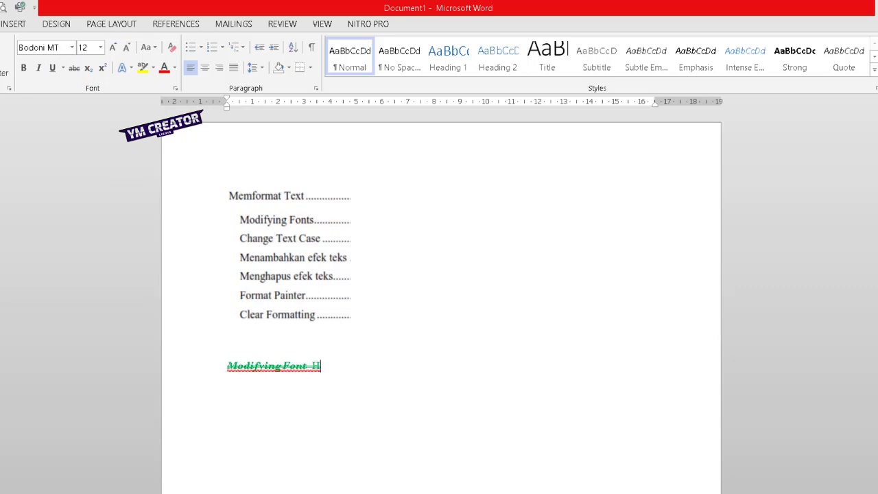
type("20")
Remove the strikethrough formatting from the H20 text
left_click_drag(310, 365, 343, 365)
left_click(347, 364)
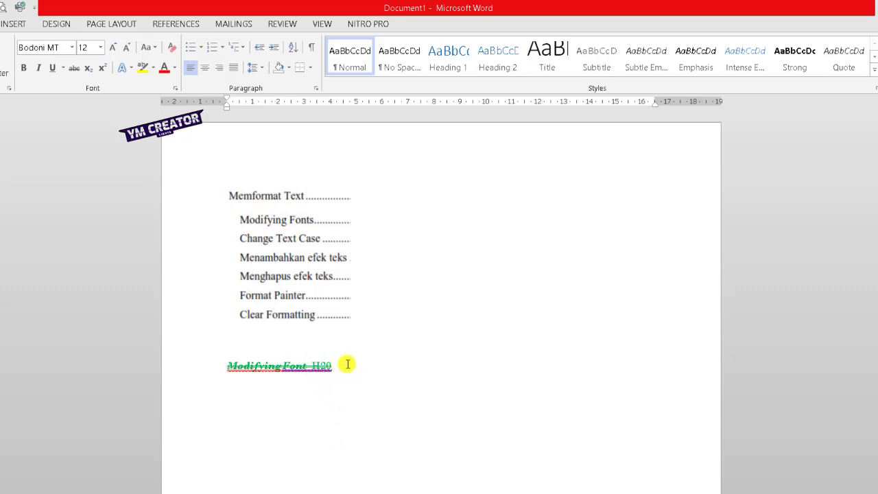
double_click(347, 365)
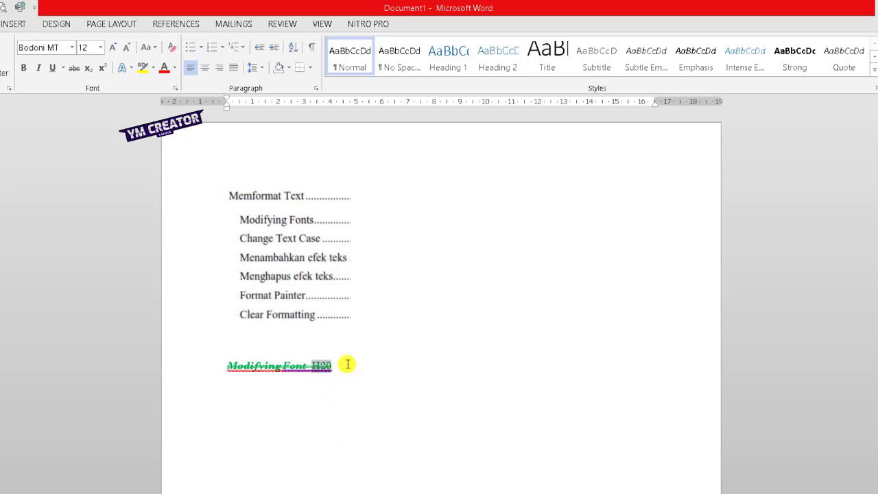
left_click(74, 70)
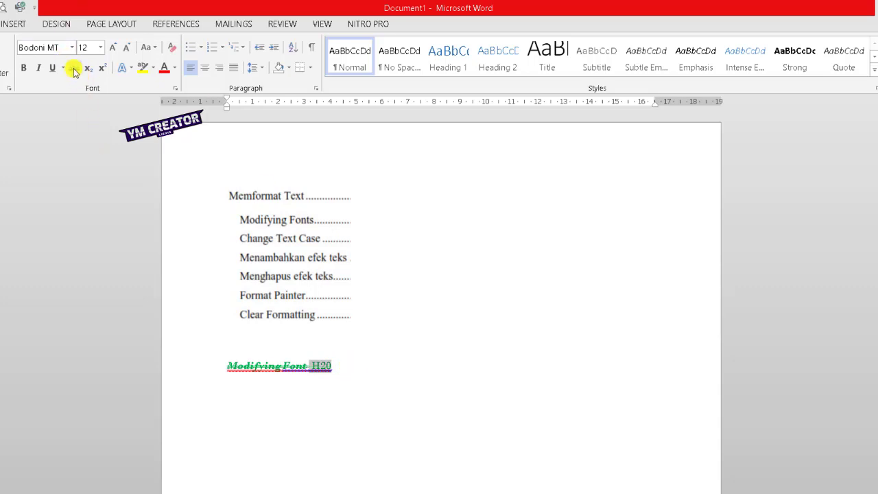
left_click(74, 70)
left_click(74, 70)
left_click(74, 70)
left_click(381, 361)
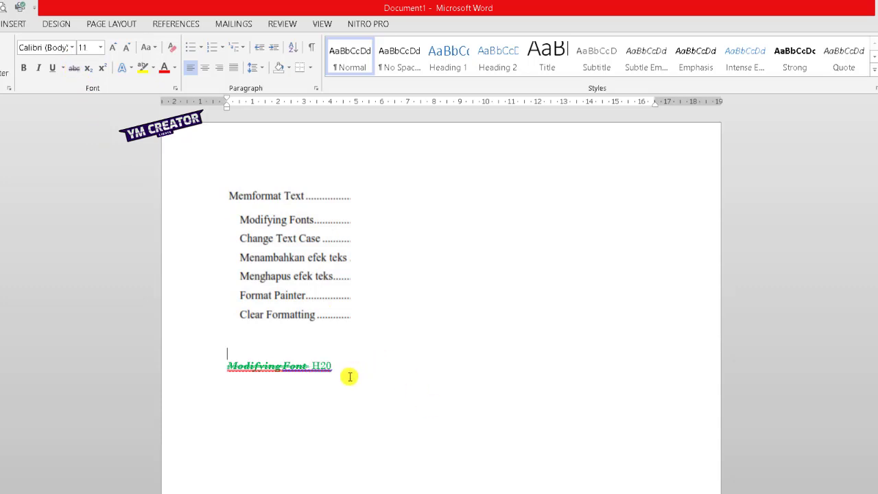
Format the 2 in H20 as subscript
left_click(321, 364)
key("shift+Right")
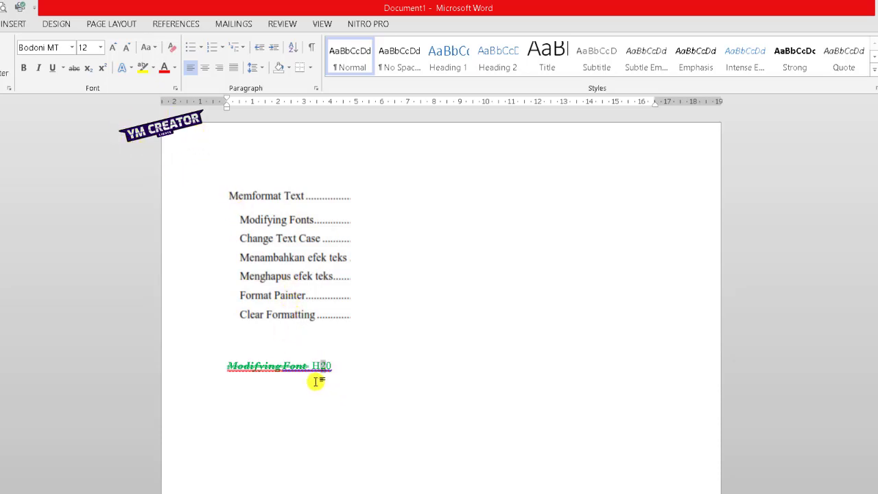
left_click(89, 69)
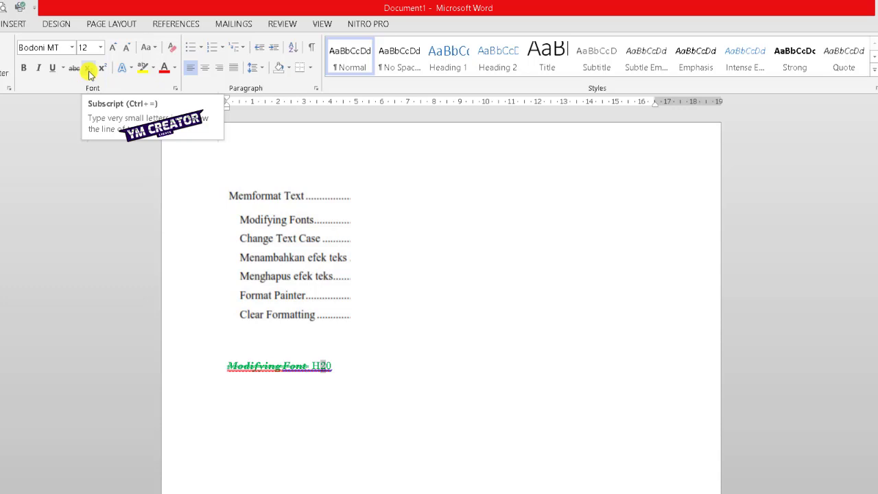
left_click(89, 70)
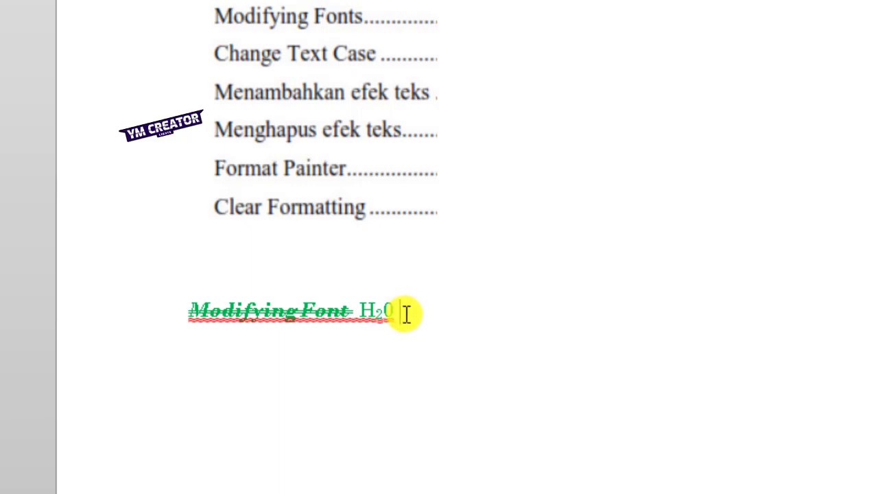
Add the text 25 0C after H20 and format its 0 before the C as superscript
type("25 0C")
double_click(439, 309)
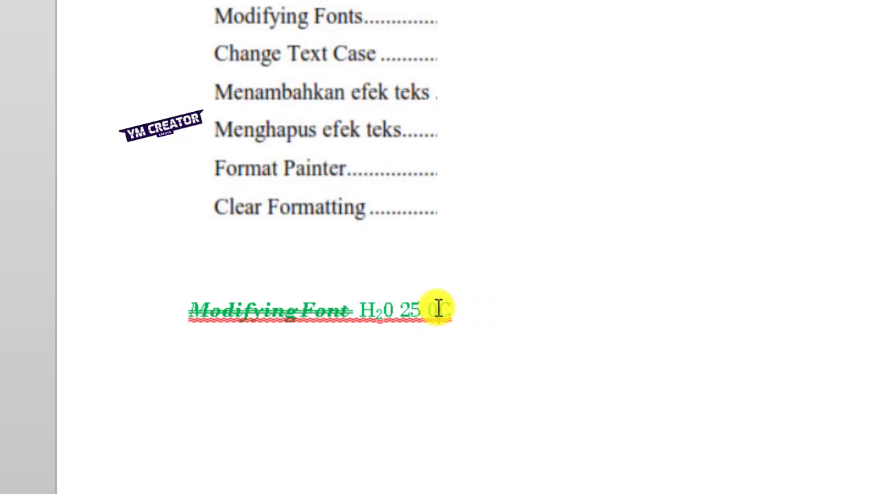
left_click_drag(427, 308, 440, 309)
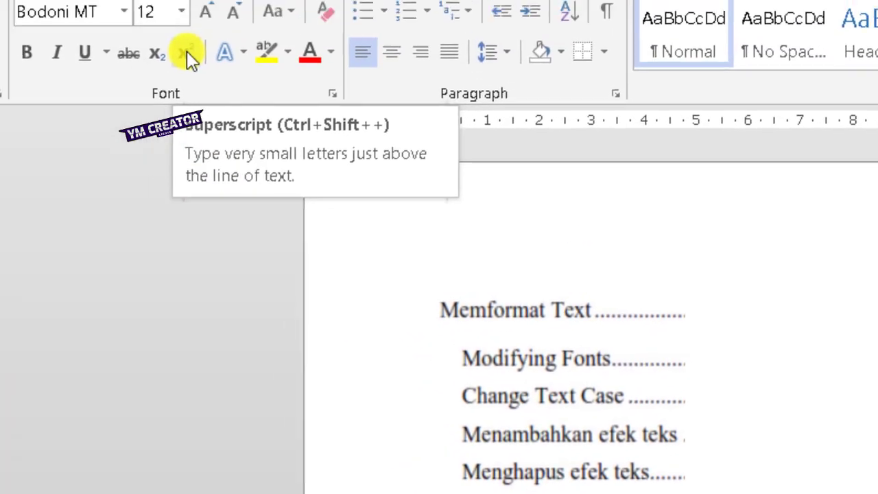
left_click(186, 53)
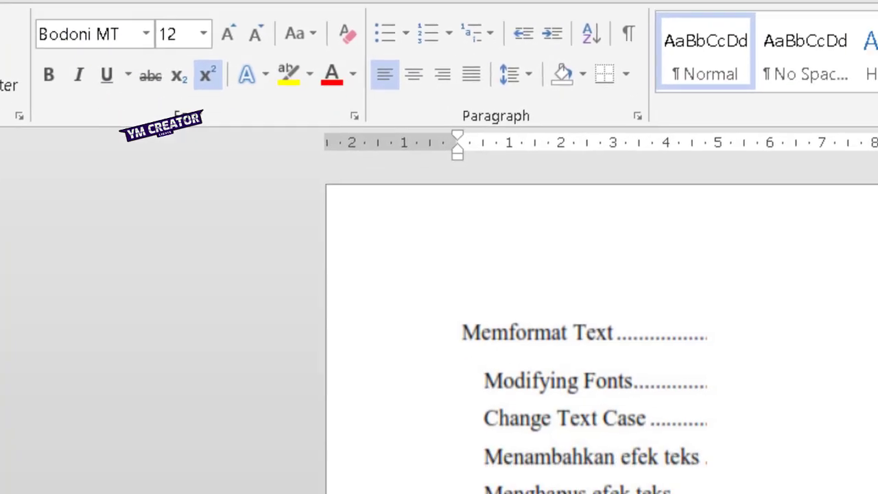
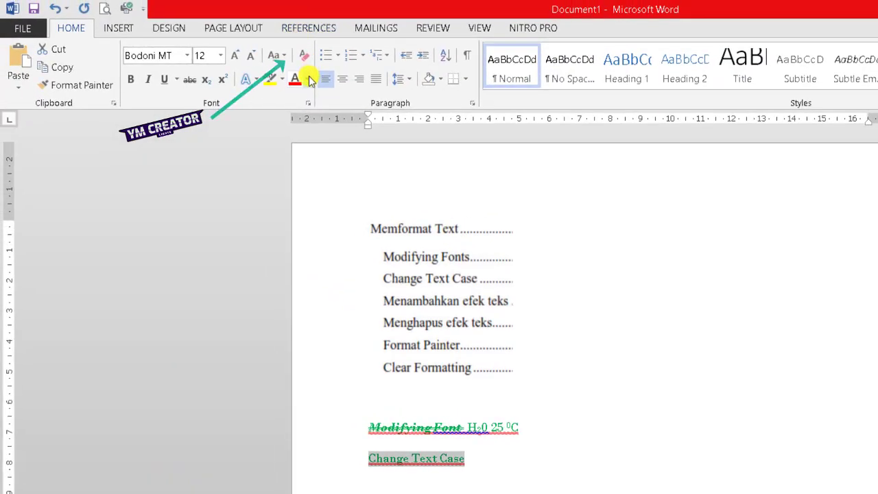
Format the "Change Text Case" line as bold red text with a light blue underline color
left_click(310, 80)
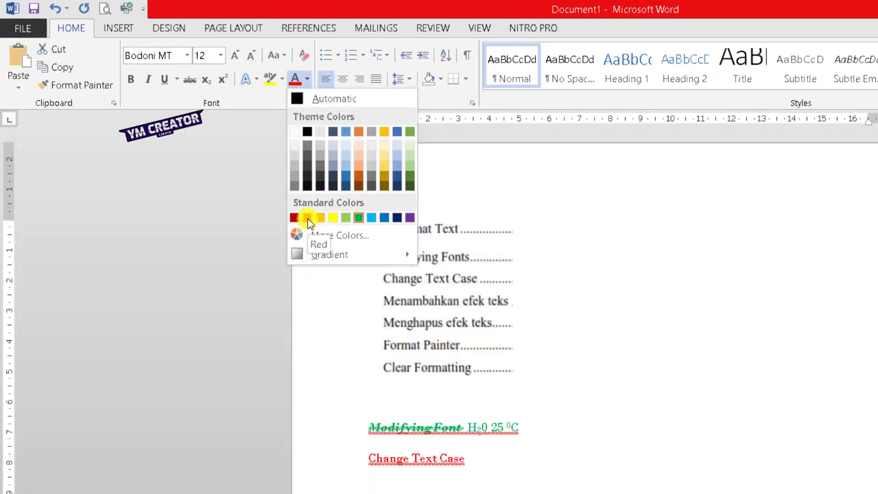
left_click(308, 218)
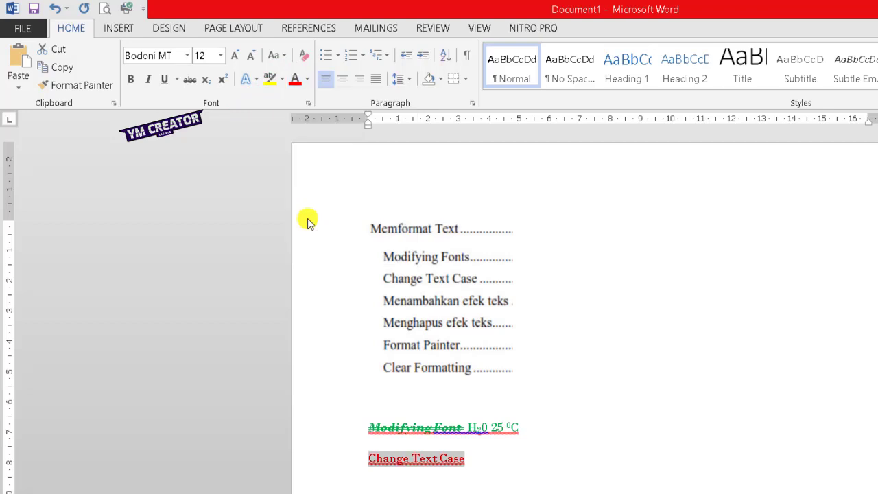
left_click(177, 79)
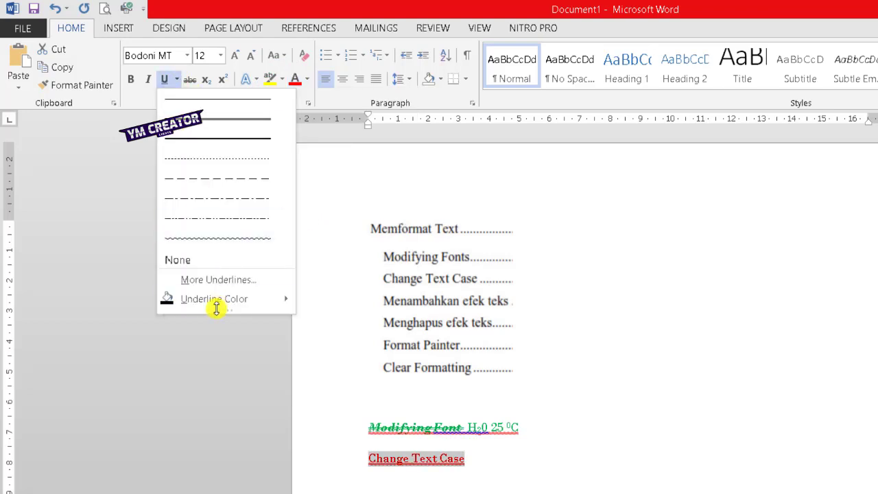
mouse_move(226, 302)
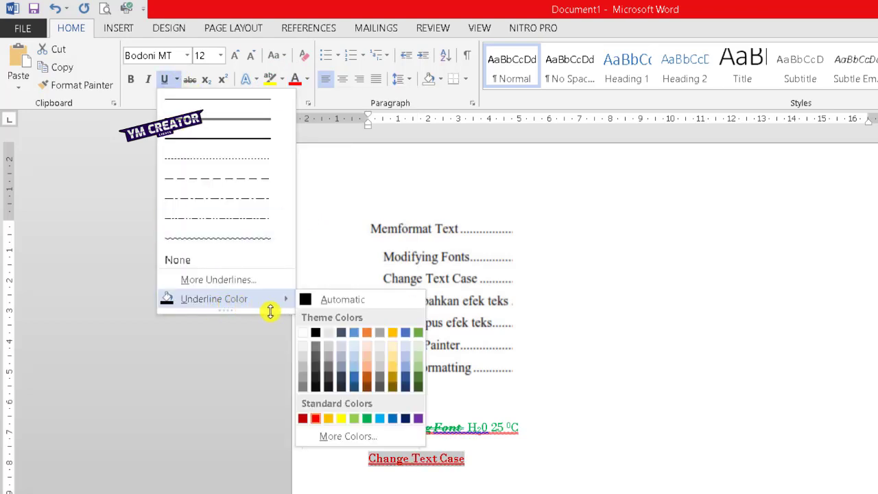
left_click(381, 420)
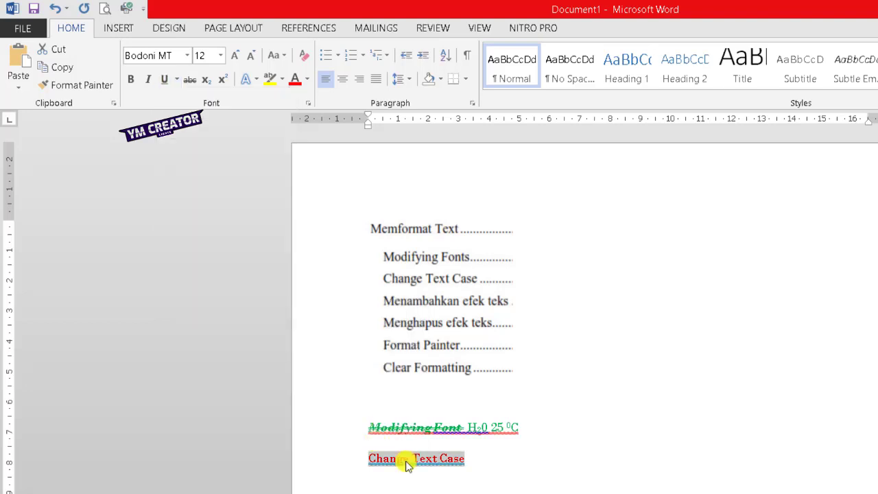
left_click(130, 79)
left_click(558, 481)
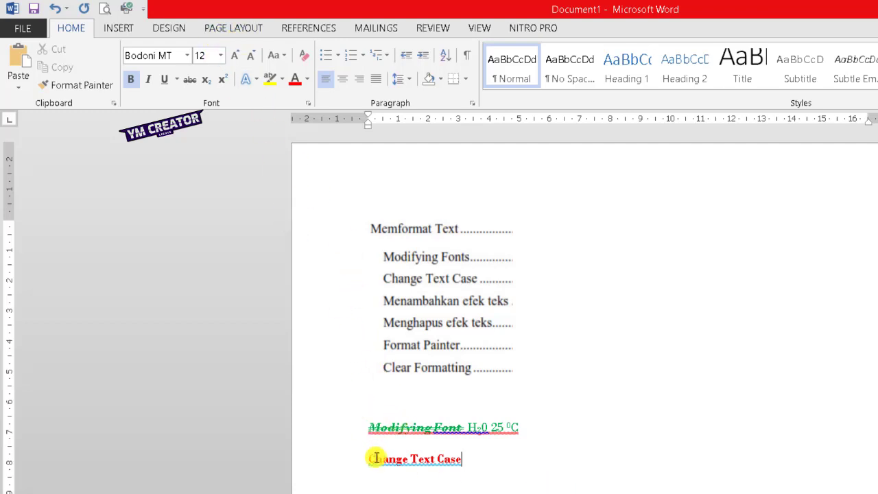
Convert the "Change Text Case" line to Sentence case
left_click_drag(371, 460, 452, 465)
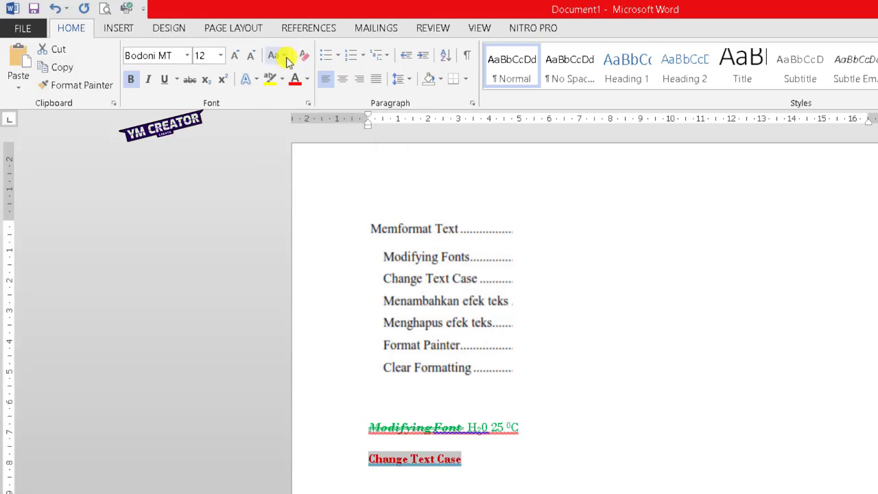
left_click(287, 61)
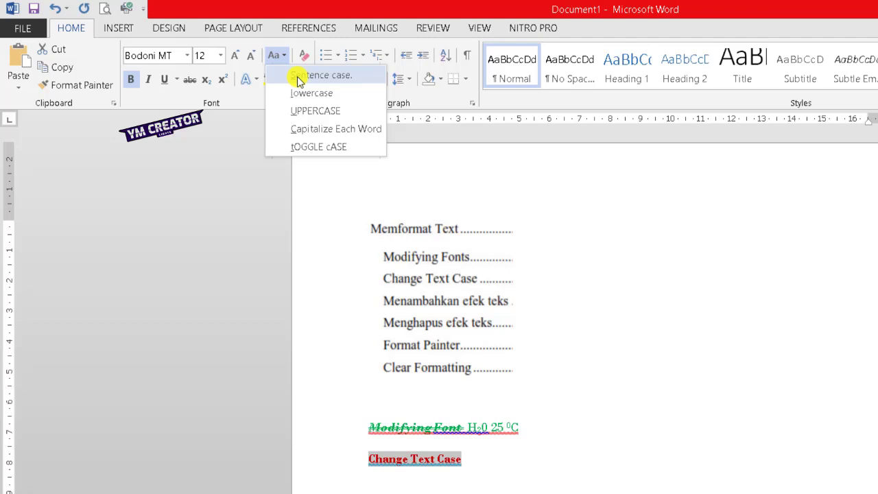
left_click(297, 76)
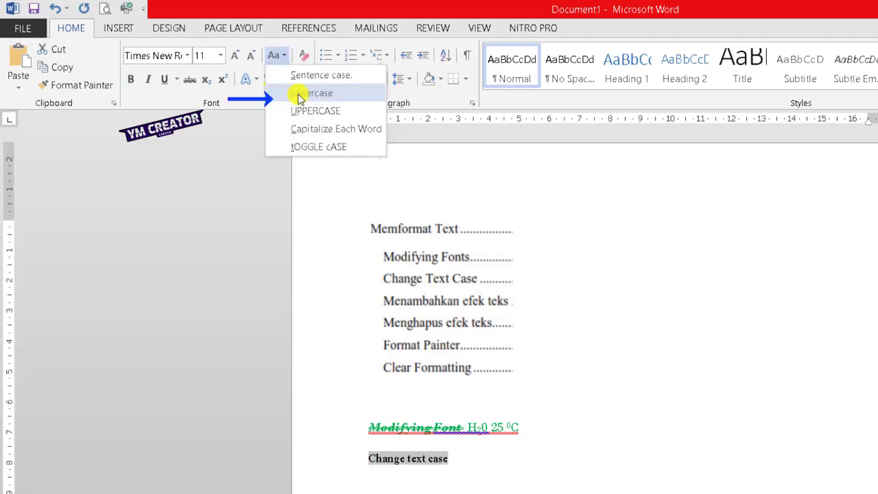
Convert the "Change text case" line to lowercase and then to UPPERCASE
left_click(299, 93)
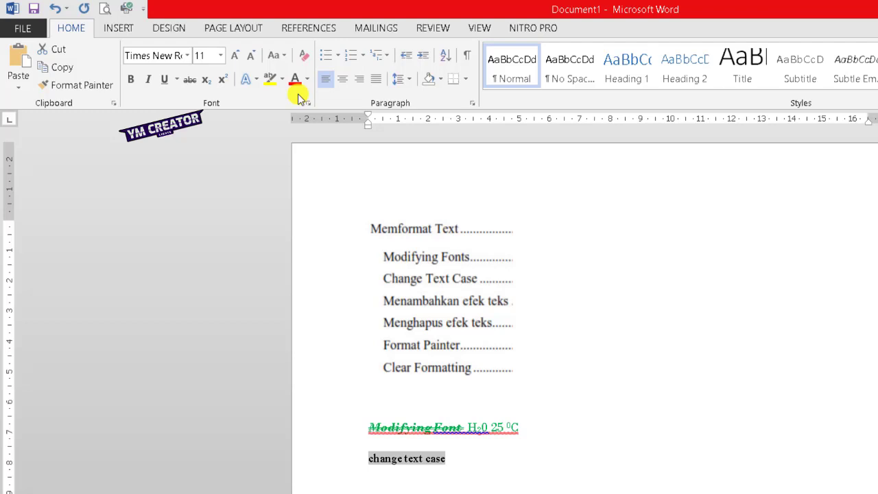
left_click(286, 55)
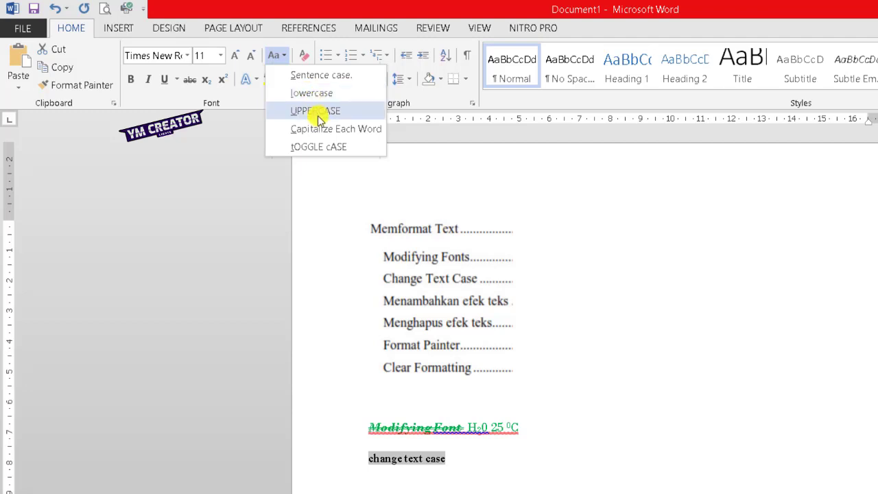
left_click(319, 112)
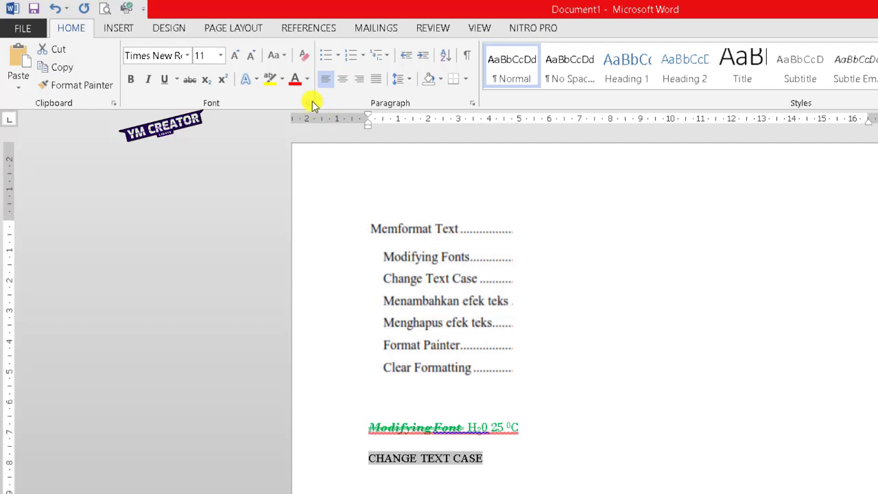
Apply Capitalize Each Word to the "CHANGE TEXT CASE" line, followed by tOGGLE cASE
left_click(283, 57)
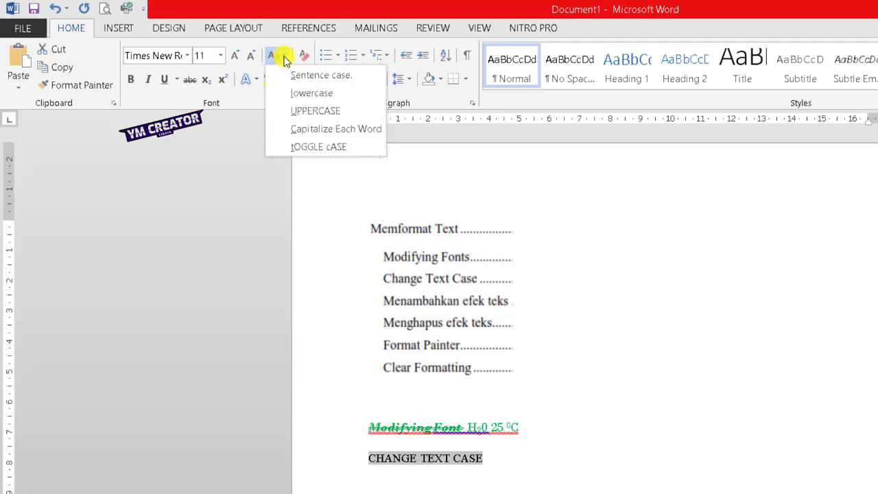
left_click(320, 133)
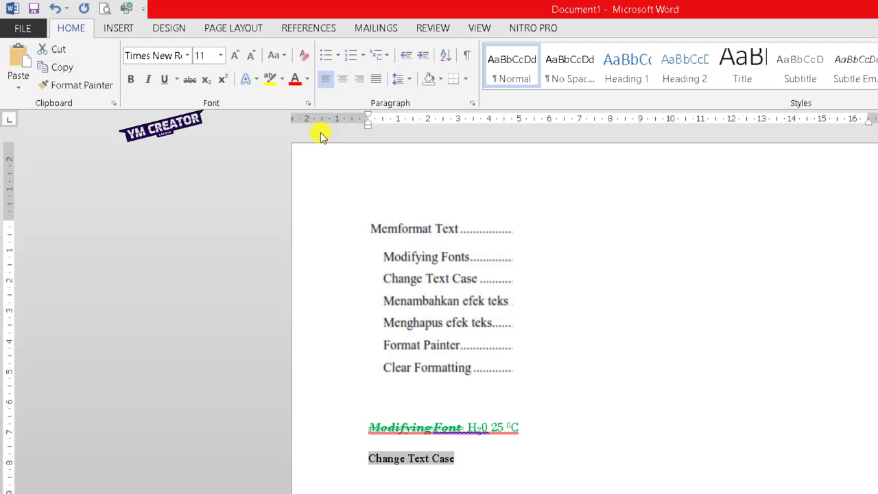
left_click(278, 55)
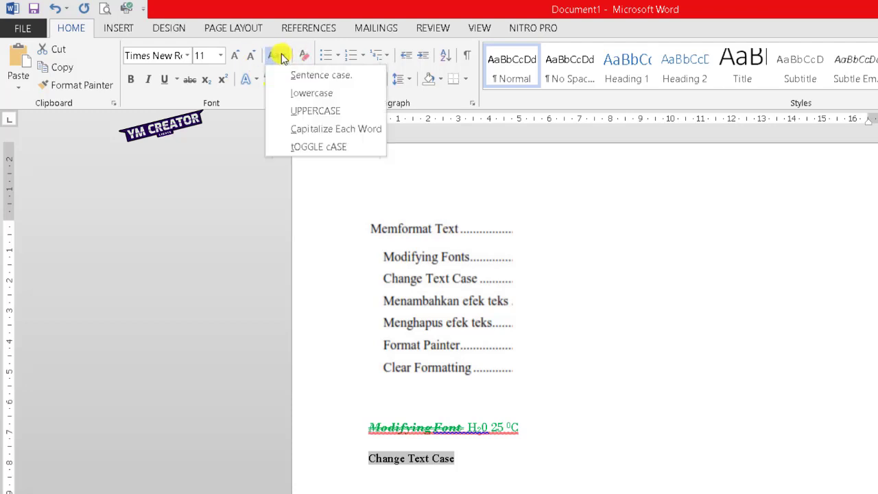
left_click(308, 147)
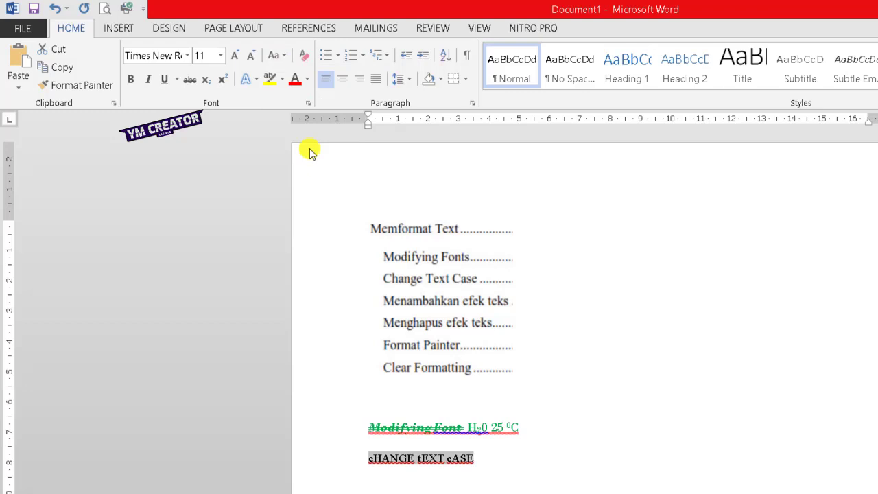
left_click(310, 148)
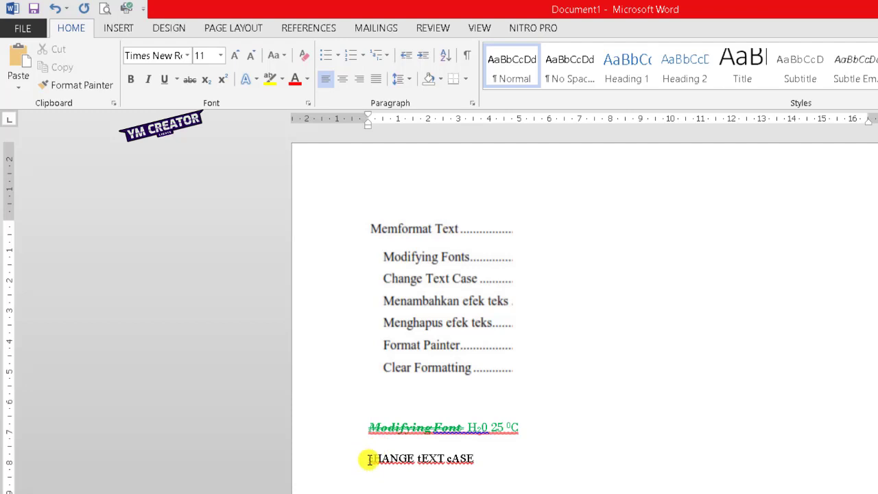
left_click_drag(366, 458, 475, 467)
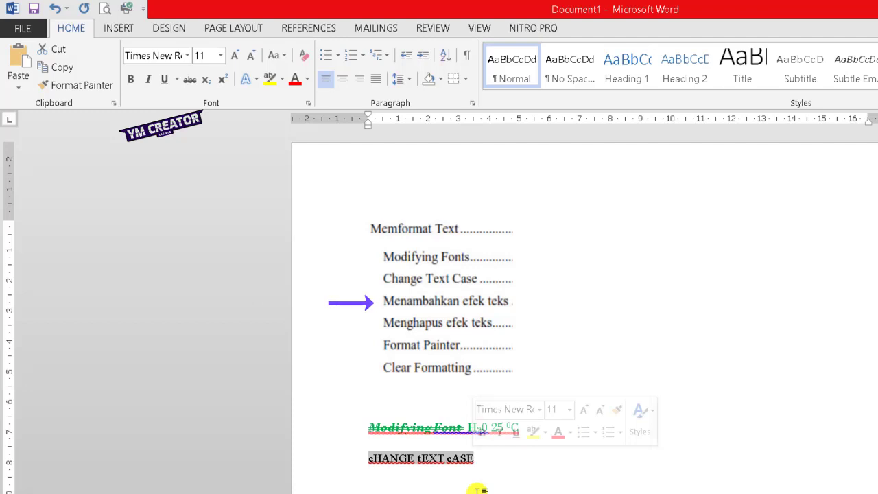
Add a new line reading "Menambahkan Efek Teks" below the "cHANGE tEXT cASE" line
left_click(498, 463)
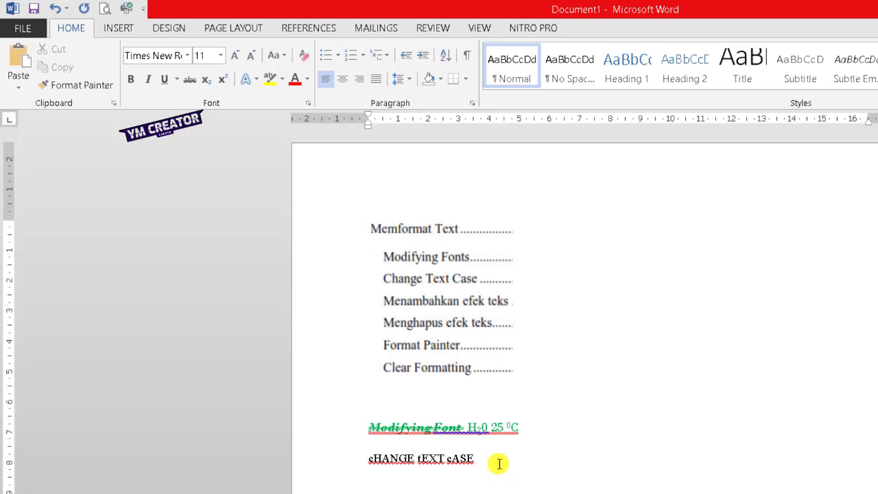
key("Return")
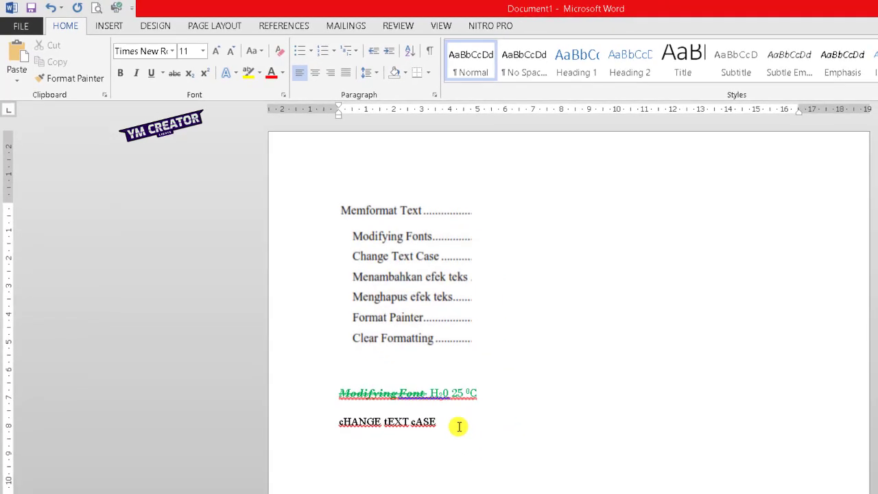
type("Menambahkan Efek Teks")
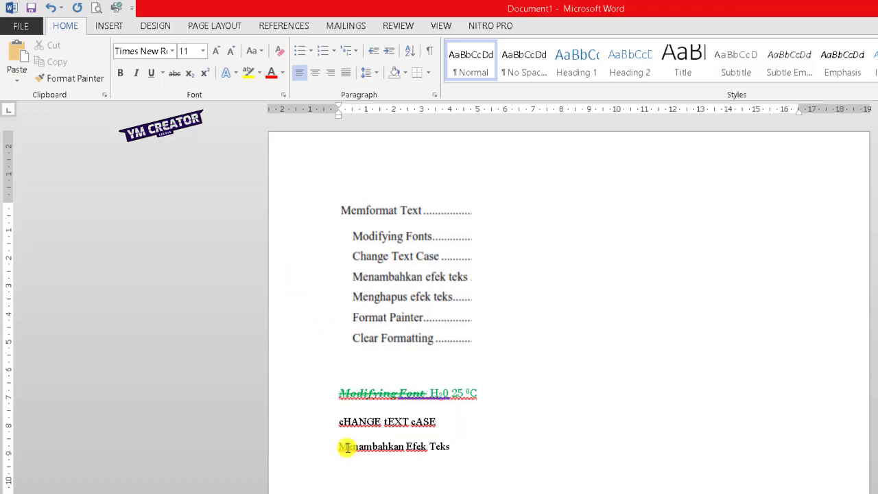
Look through the Outline and Shadow text effects for the "Menambahkan Efek Teks" line
left_click_drag(341, 446, 452, 446)
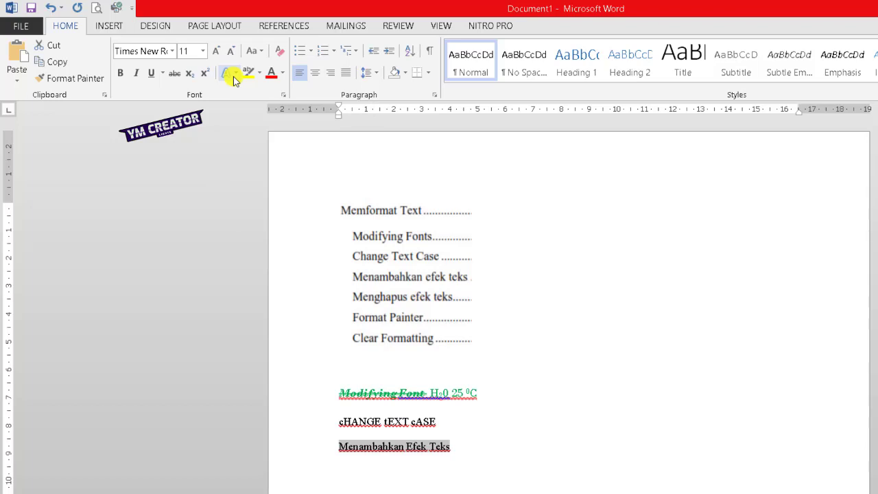
left_click(239, 74)
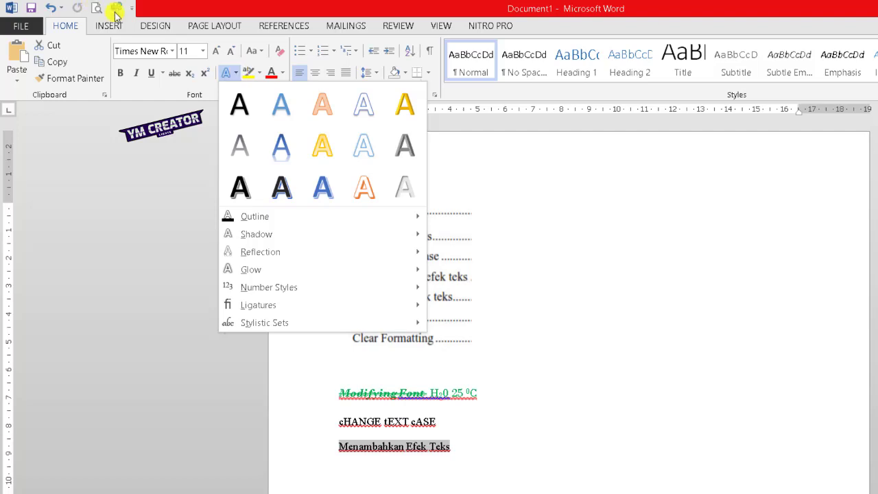
mouse_move(255, 234)
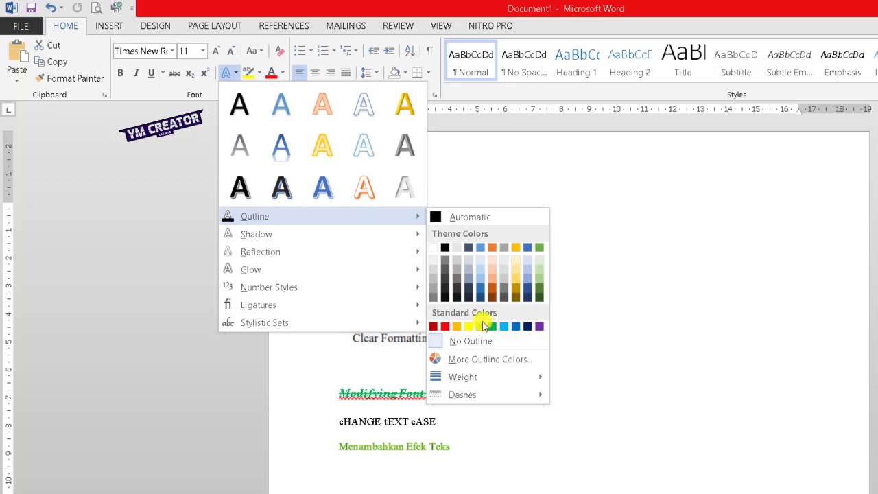
mouse_move(365, 241)
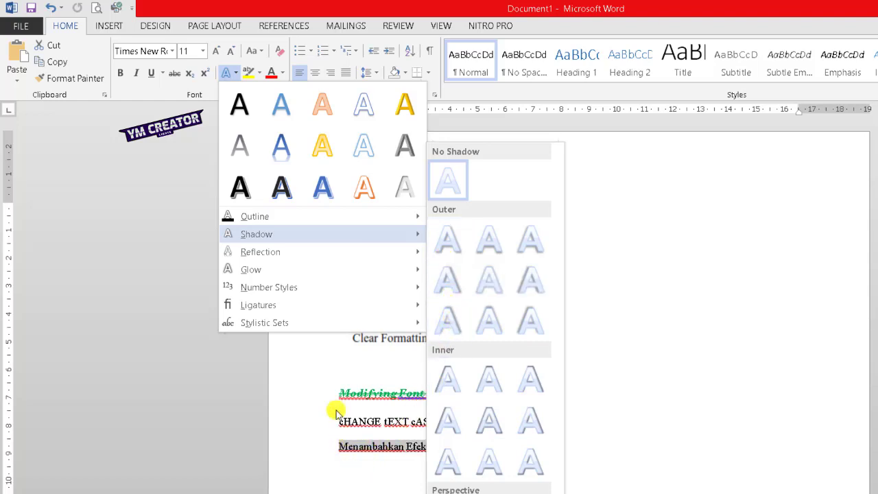
Increase the font size of the "Menambahkan Efek Teks" line to 28
left_click(216, 52)
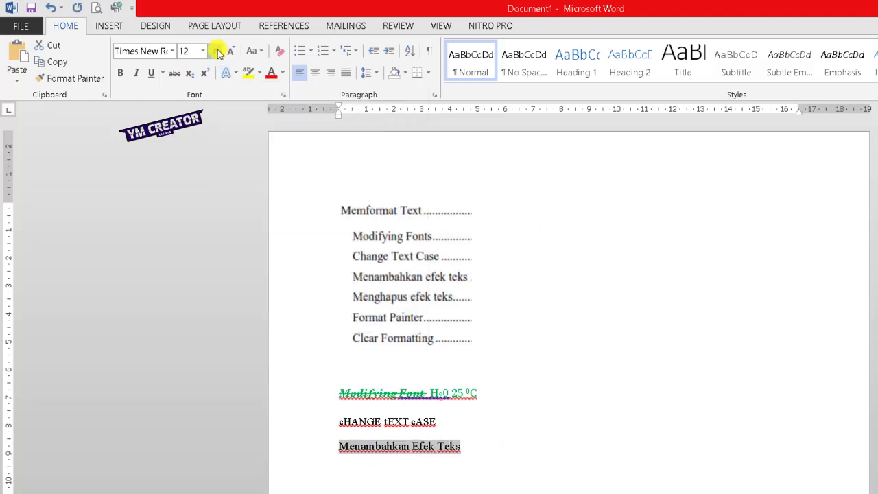
left_click(218, 54)
left_click(219, 53)
left_click(218, 54)
left_click(218, 54)
left_click(219, 54)
left_click(218, 53)
left_click(218, 53)
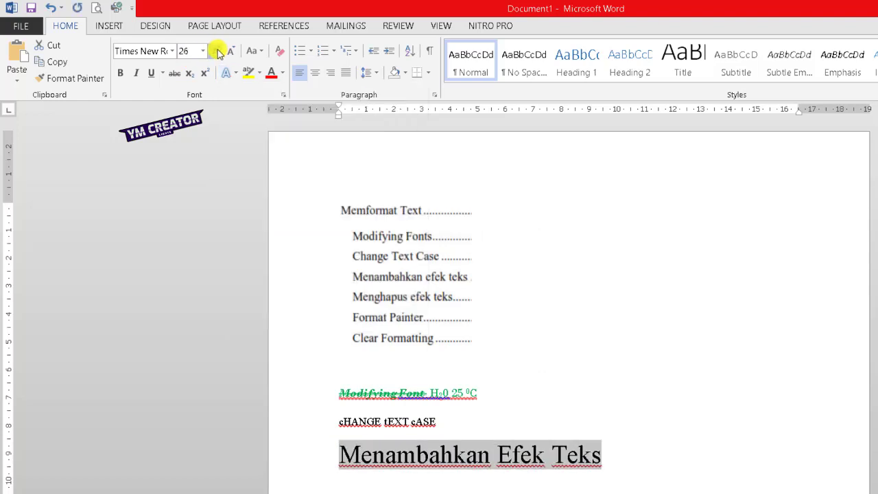
left_click(218, 53)
Look through the text effect categories and apply the blue bold preset effect to the "Menambahkan Efek Teks" line
left_click(229, 72)
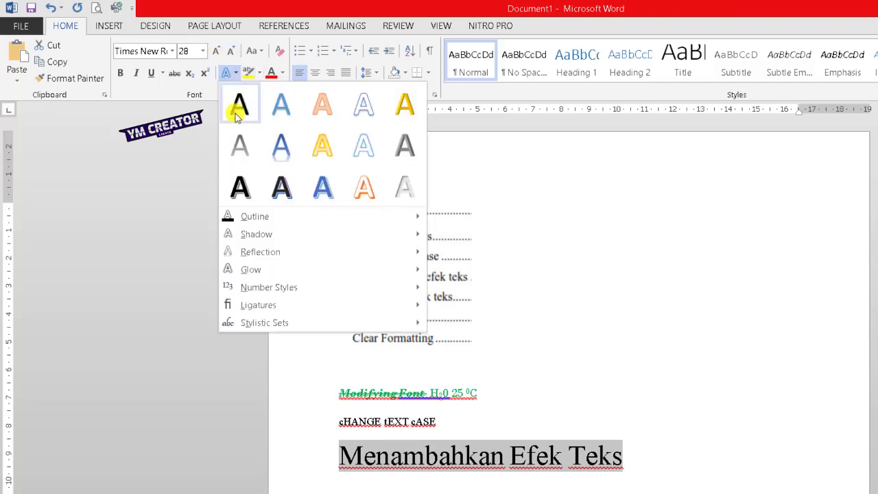
mouse_move(418, 234)
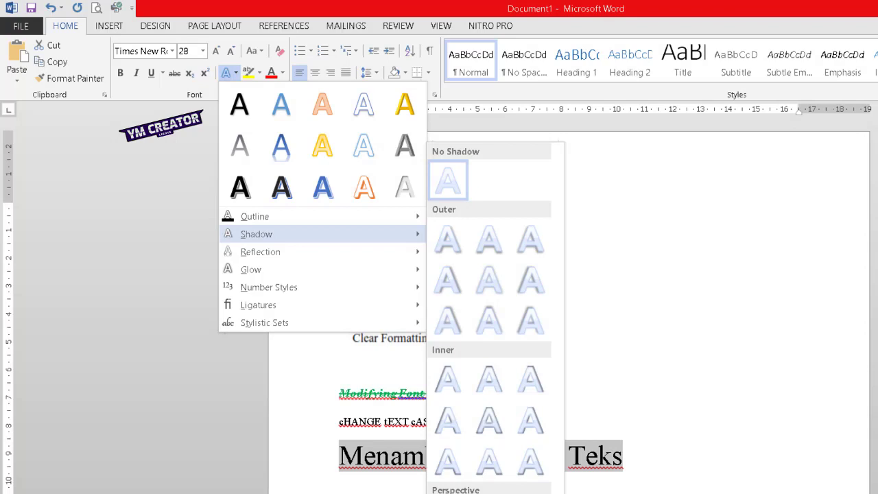
mouse_move(389, 256)
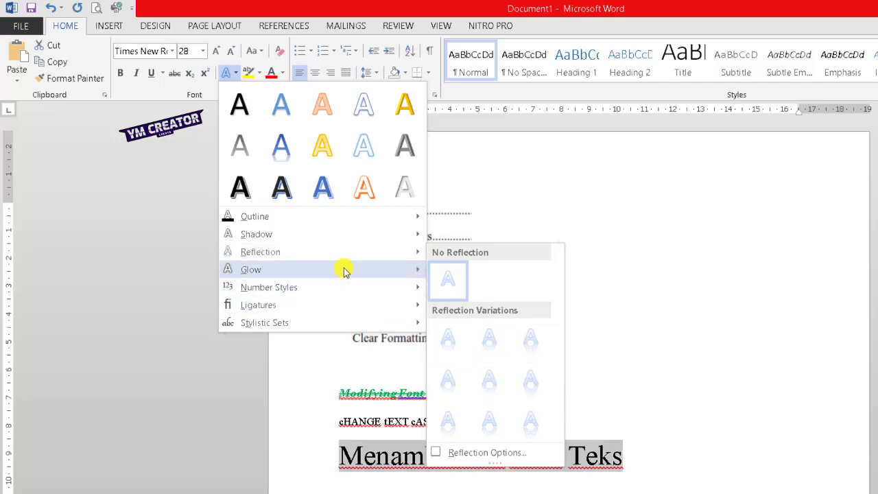
mouse_move(345, 271)
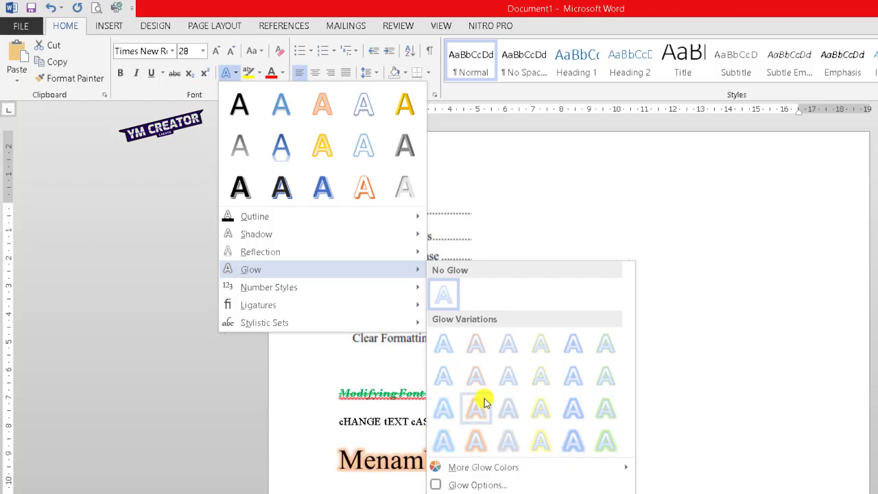
mouse_move(341, 293)
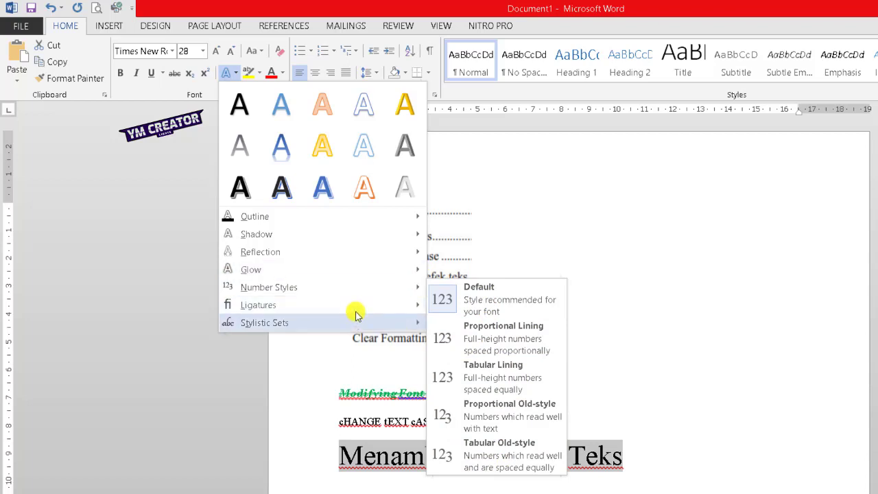
mouse_move(356, 313)
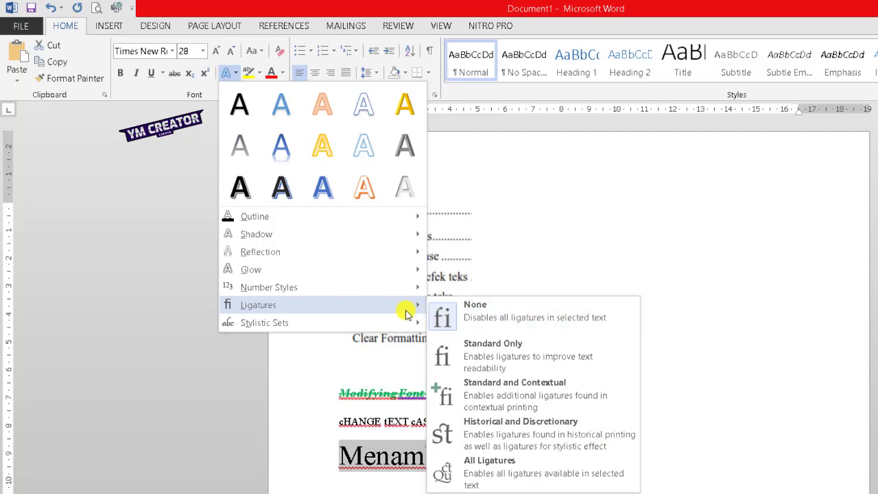
mouse_move(382, 327)
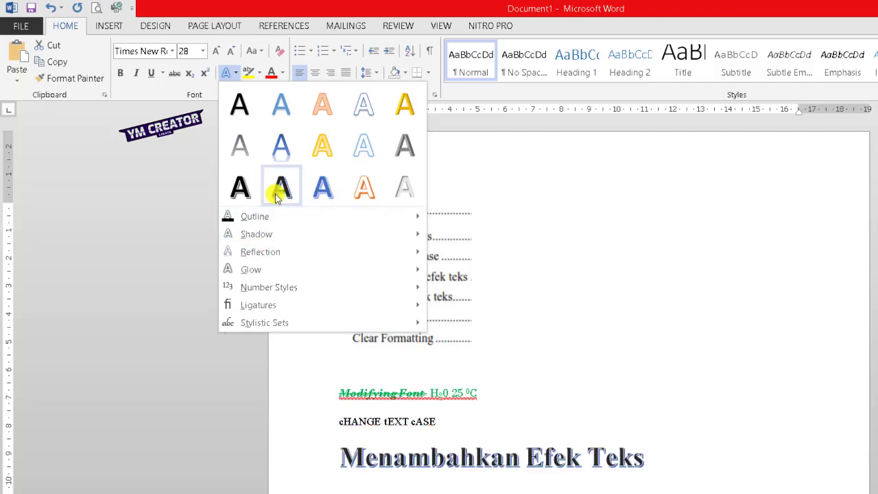
left_click(312, 191)
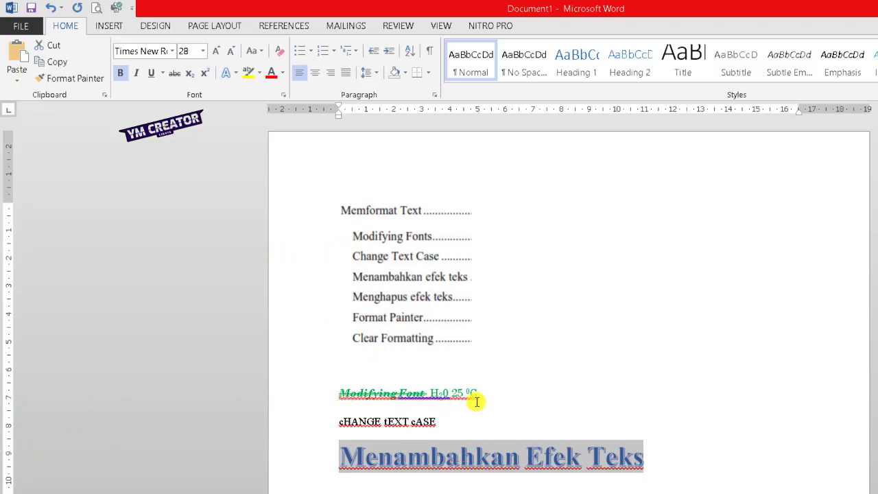
left_click(538, 411)
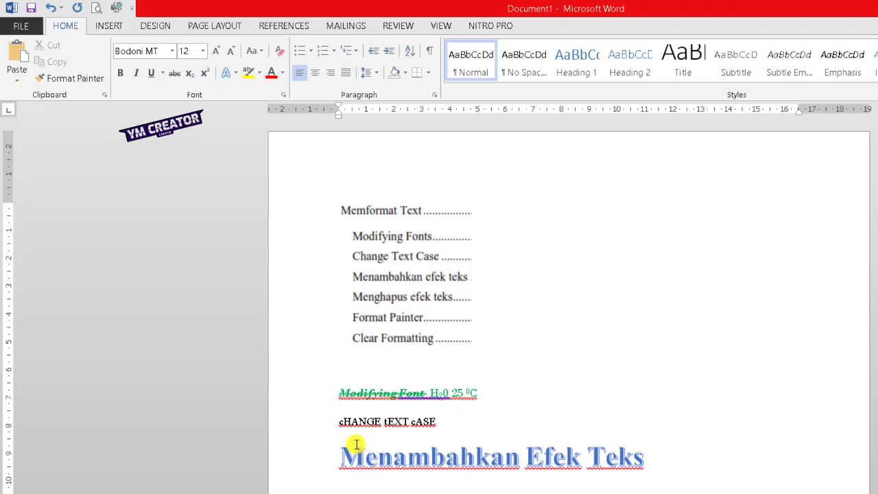
Clear all formatting from the "cHANGE tEXT cASE" and "Menambahkan Efek Teks" lines, and undo the clearing
left_click_drag(339, 420, 637, 469)
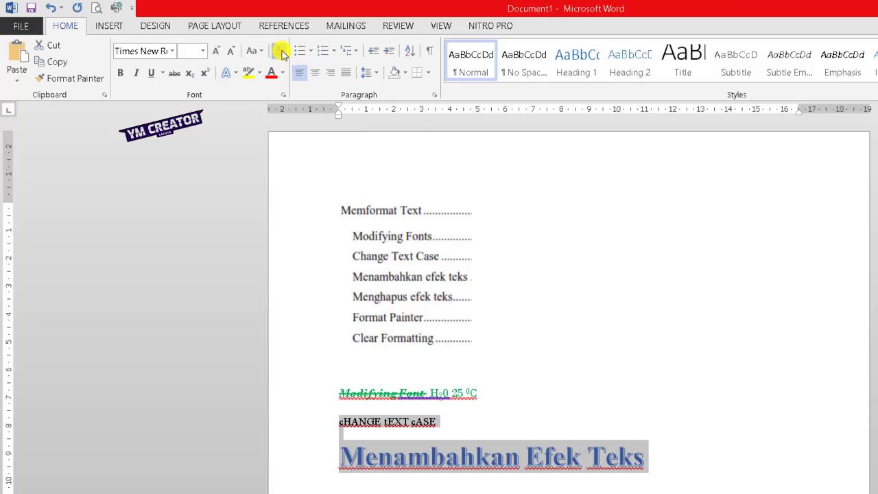
left_click(281, 54)
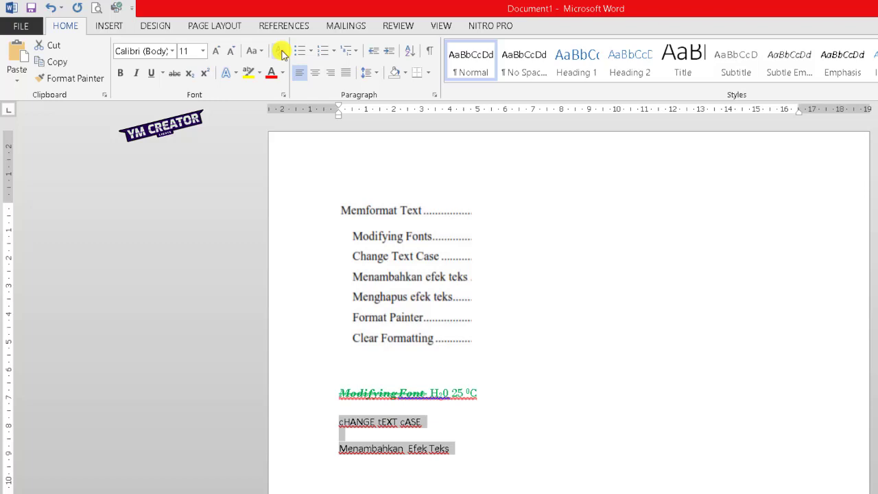
left_click(56, 9)
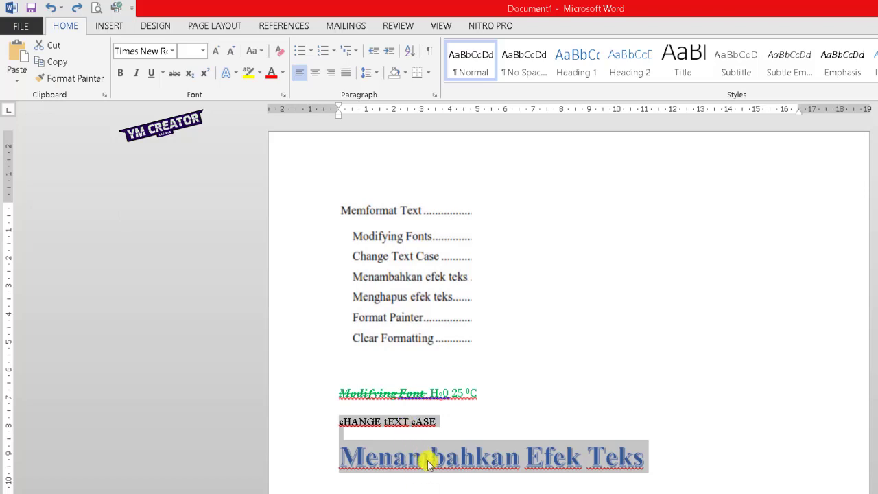
left_click(460, 469)
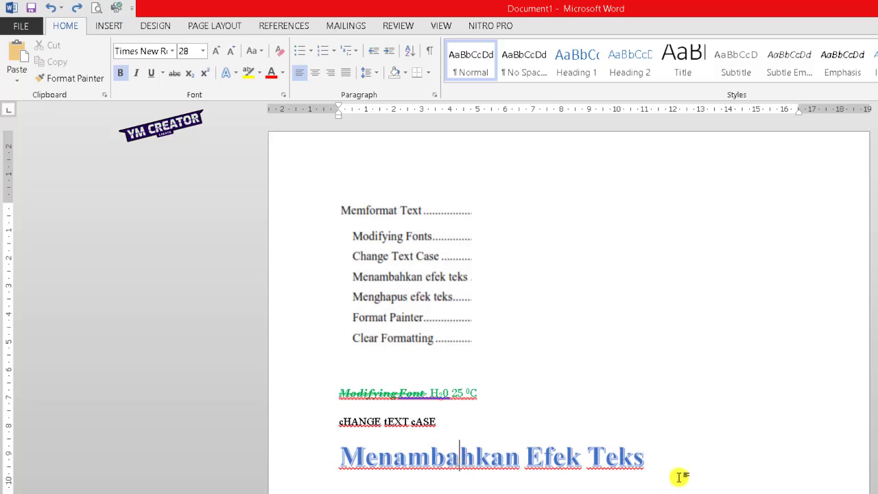
Add a new line reading "Format Painter" below the "Menambahkan Efek Teks" line
left_click(663, 455)
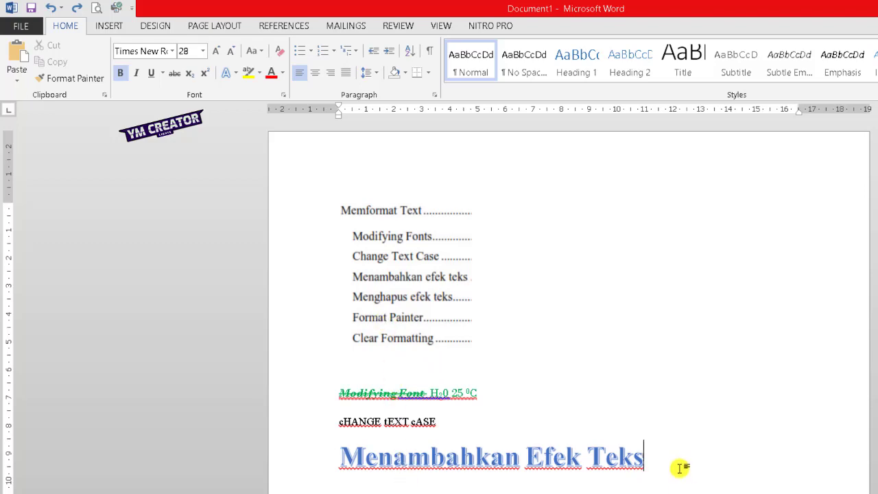
key("Return")
type("Forma")
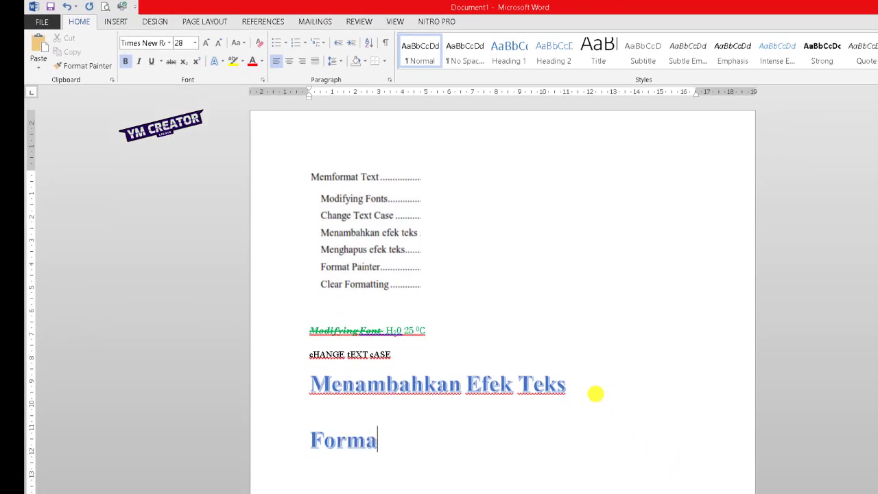
type("t Painter")
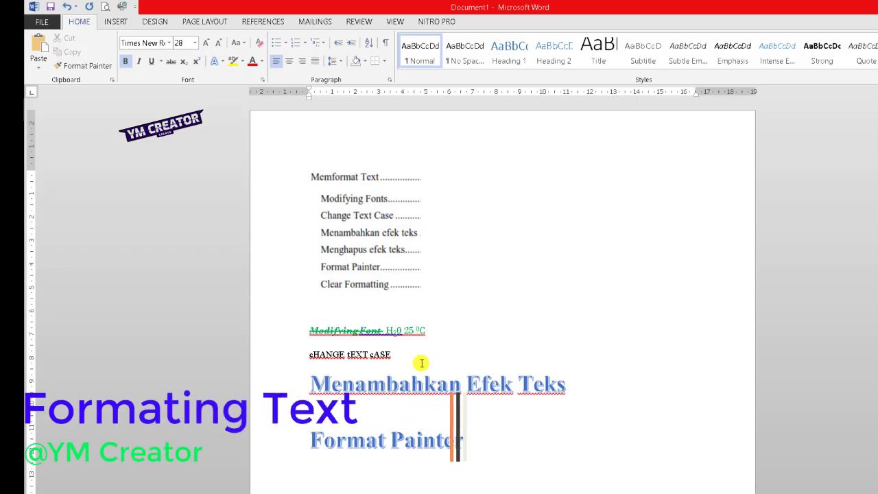
Paint the green strikethrough formatting onto the whole "Modifying Font" and "cHANGE tEXT cASE" lines after trying the blue effect on them
left_click_drag(422, 363, 310, 329)
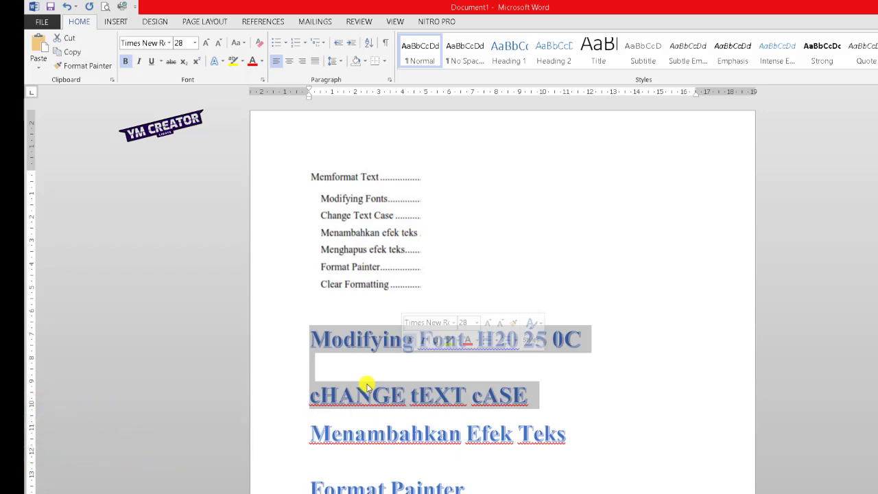
key("ctrl+space")
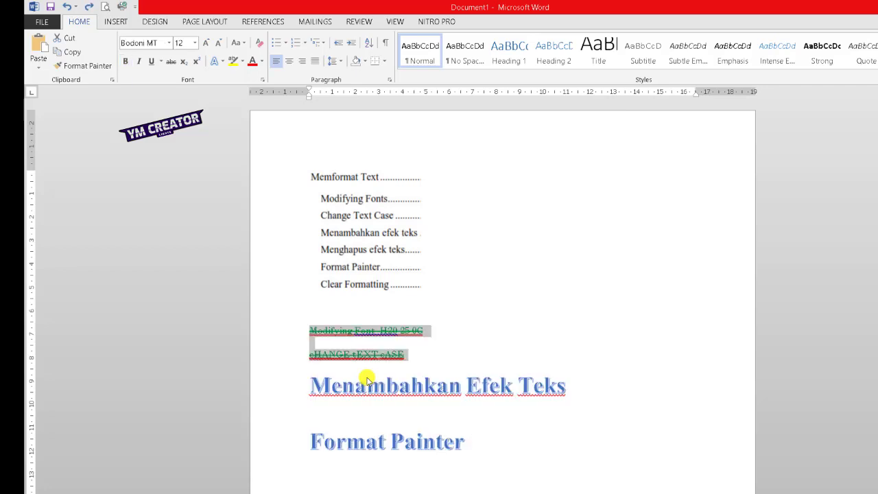
left_click(452, 439)
Copy the green strikethrough formatting of the "Modifying Font" line onto the "Menambahkan Efek Teks" line with Format Painter
left_click(400, 354)
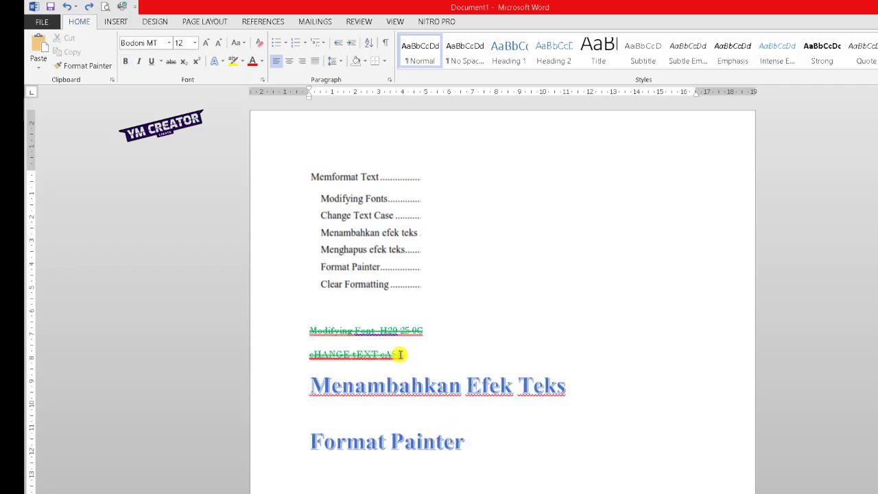
left_click(84, 67)
left_click(78, 66)
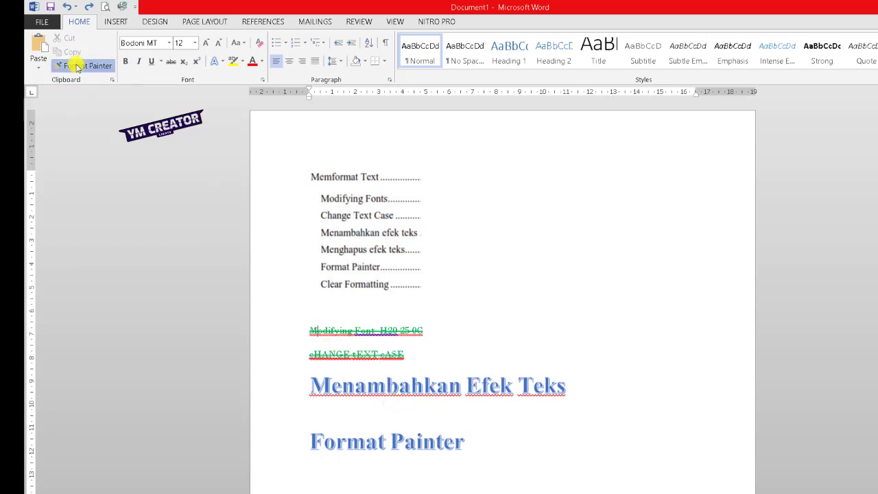
mouse_move(309, 392)
left_mouse_down()
mouse_move(447, 386)
mouse_move(539, 396)
mouse_move(559, 386)
left_mouse_up()
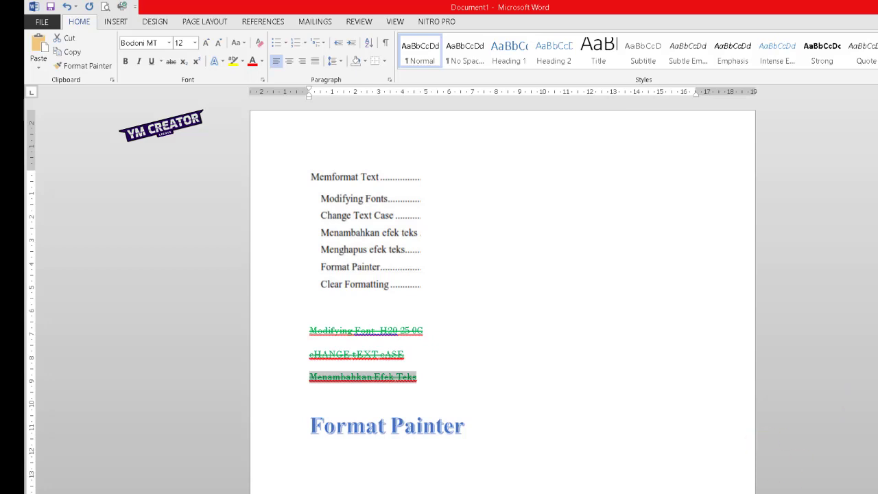
scroll(502, 295, "down", 1)
scroll(874, 426, "up", 1)
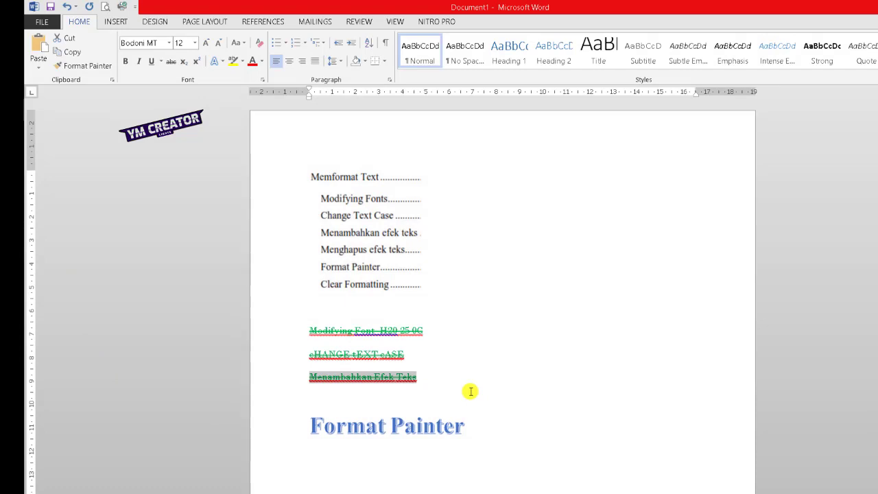
Add a sample line reading "asdads" below the "Format Painter" line
left_click(480, 426)
scroll(492, 445, "down", 4)
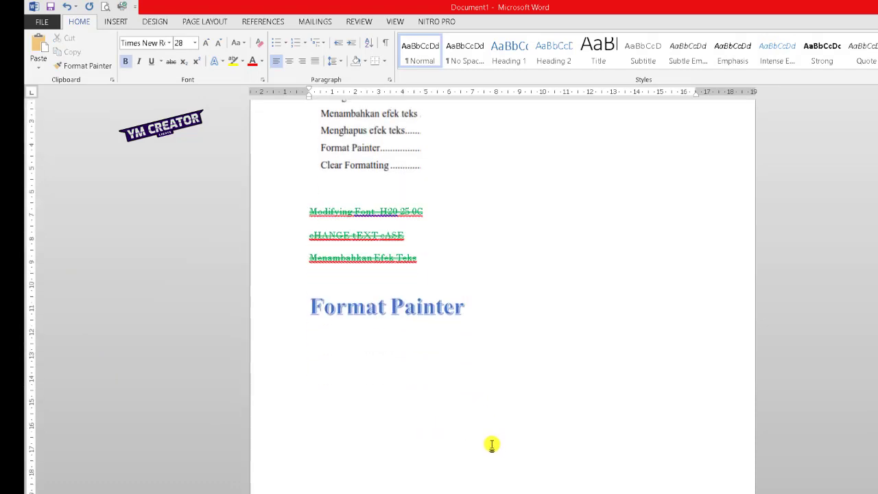
key("Return")
type("asdads")
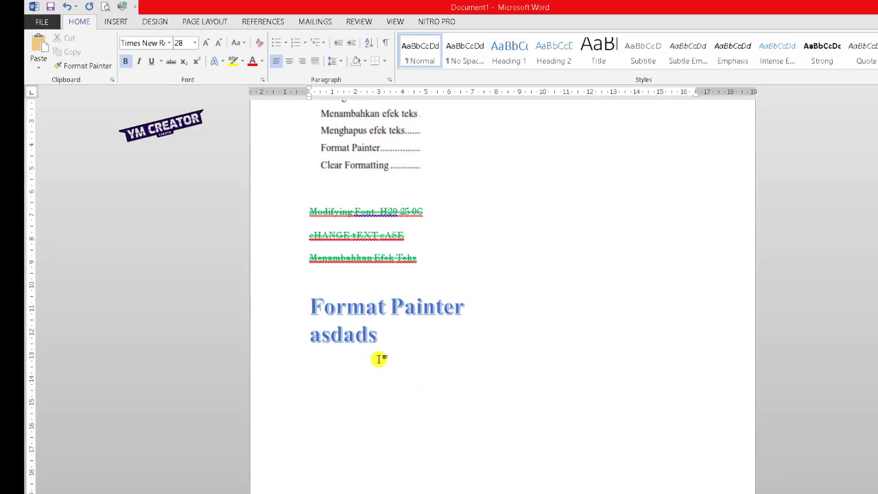
Clear all formatting from the sample lines, from "Modifying Font" down to "asdads"
left_click_drag(377, 335, 307, 330)
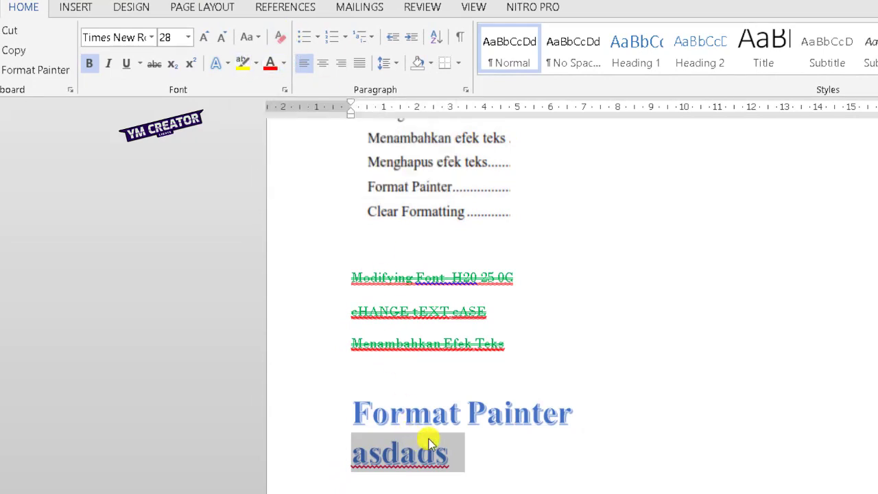
key("Right")
left_click_drag(351, 268, 438, 467)
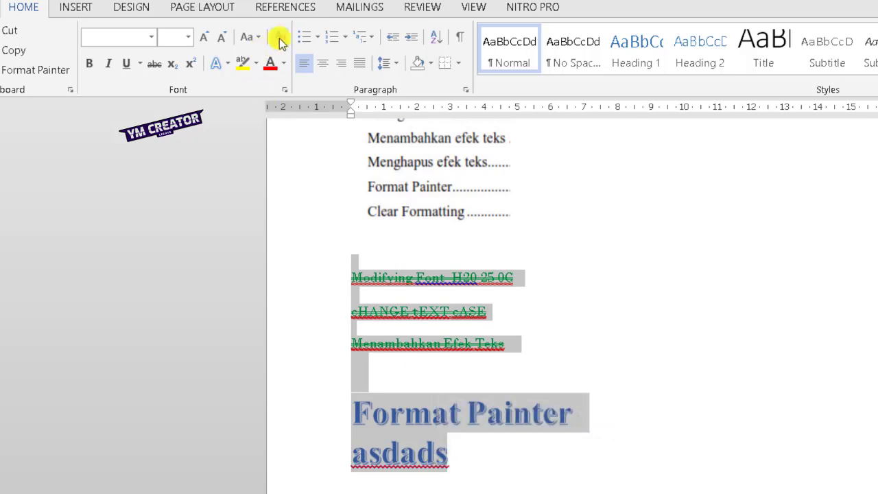
left_click(257, 63)
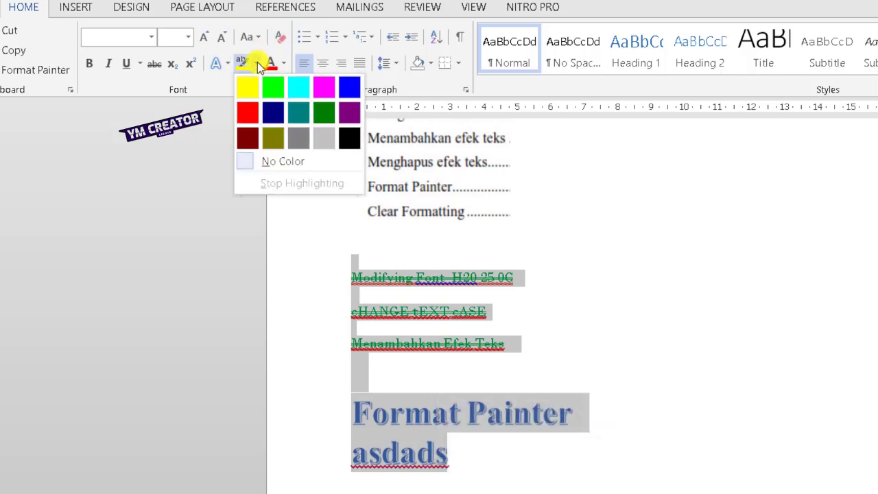
left_click(257, 62)
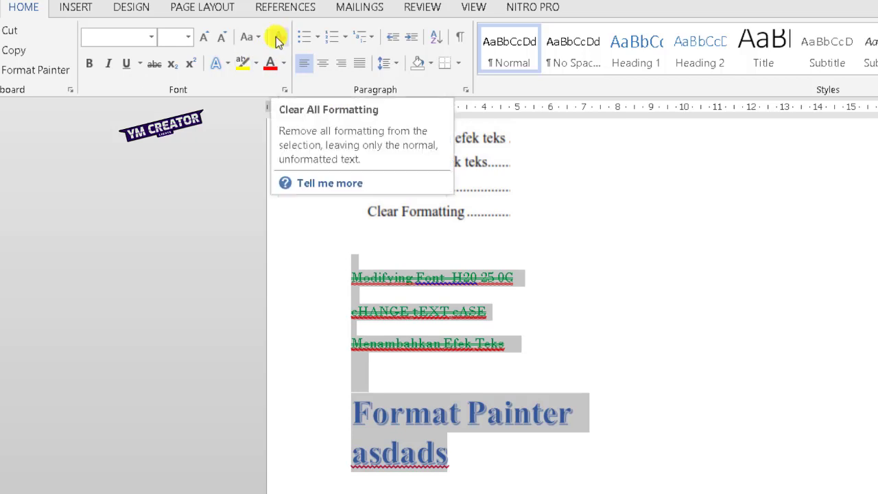
left_click(276, 38)
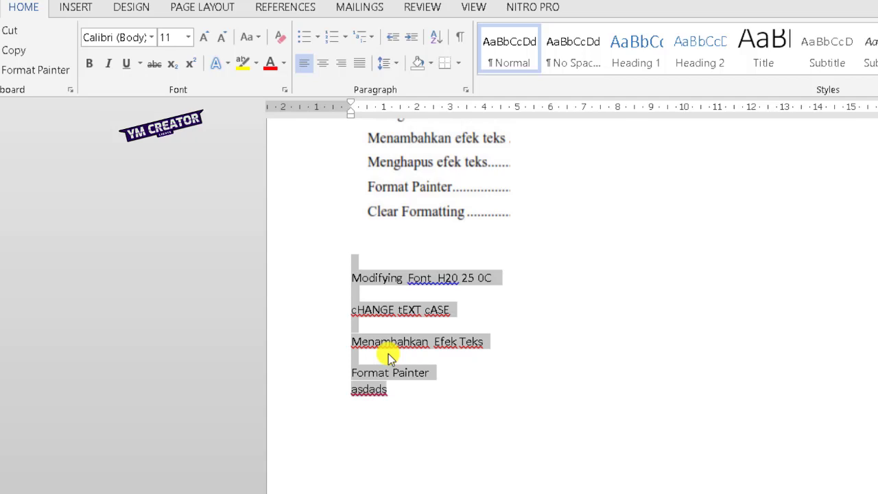
Highlight the "Modifying Font H20 25 0C" line in yellow
scroll(440, 336, "up", 3)
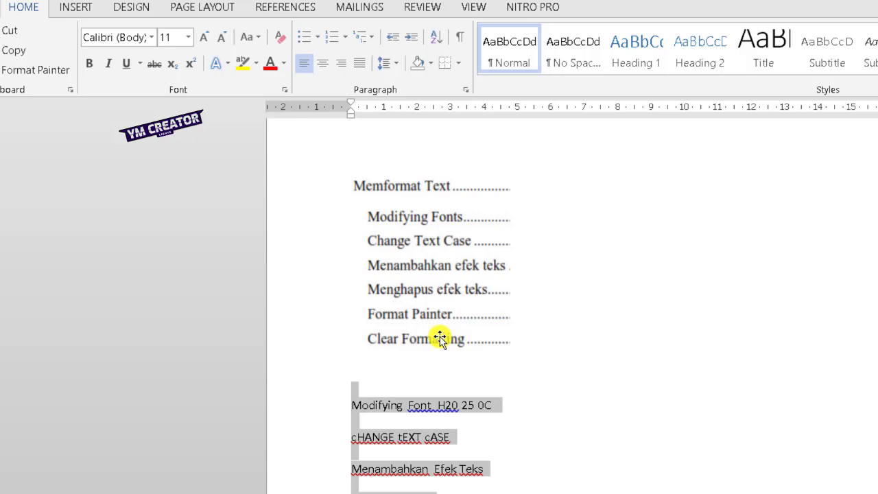
left_click(498, 446)
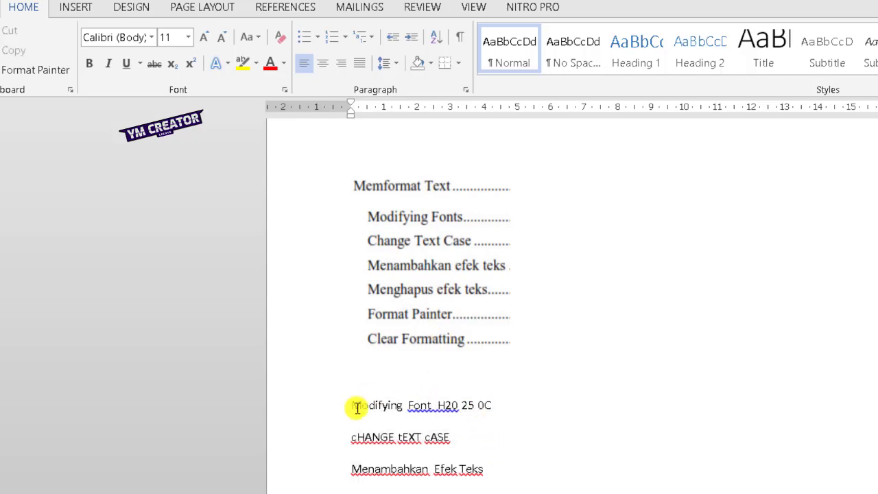
left_click_drag(349, 404, 492, 405)
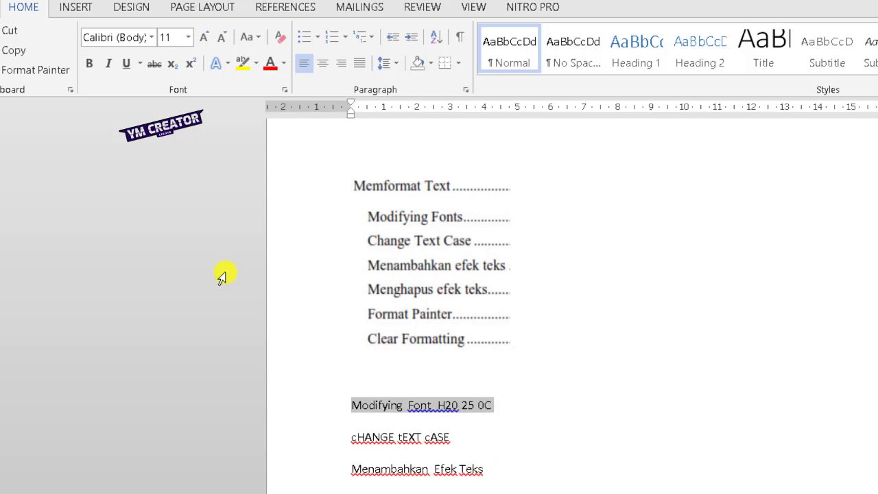
left_click(242, 65)
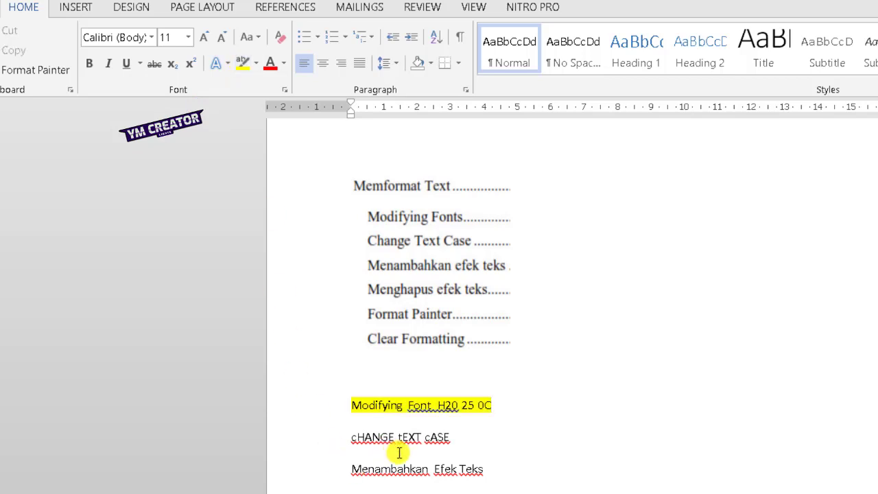
left_click(435, 453)
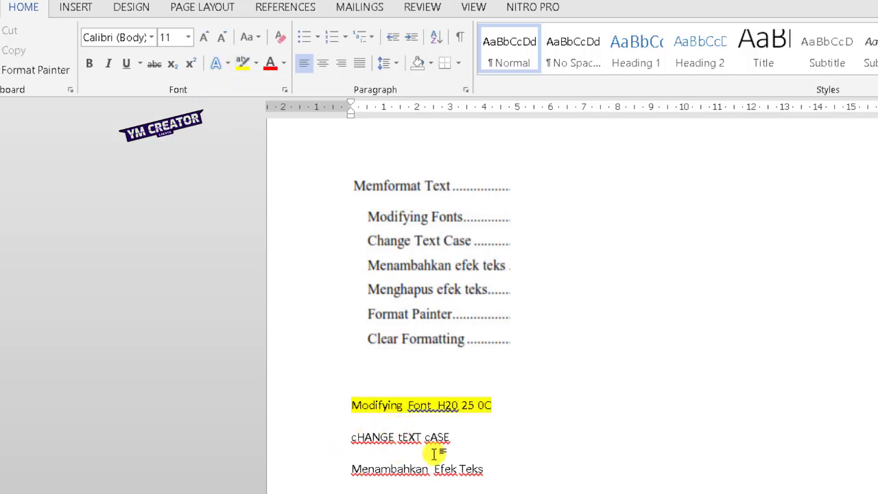